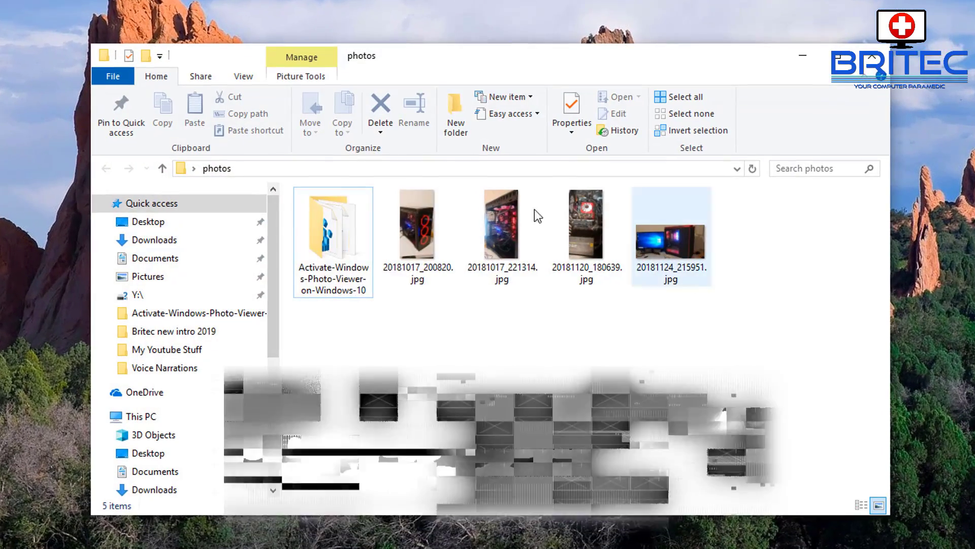
Try to open each of the four JPG pictures in the photos folder in turn
drag(423, 68, 439, 69)
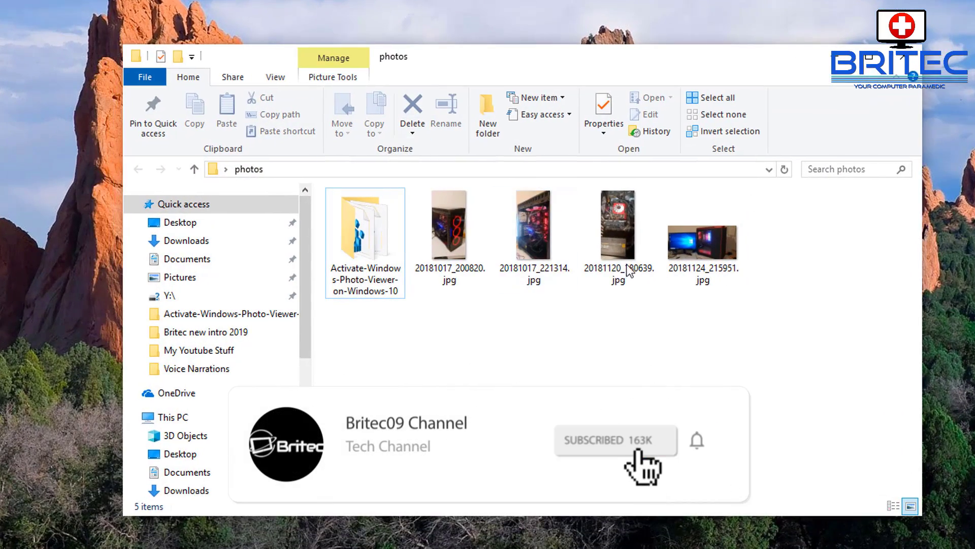
double_click(447, 244)
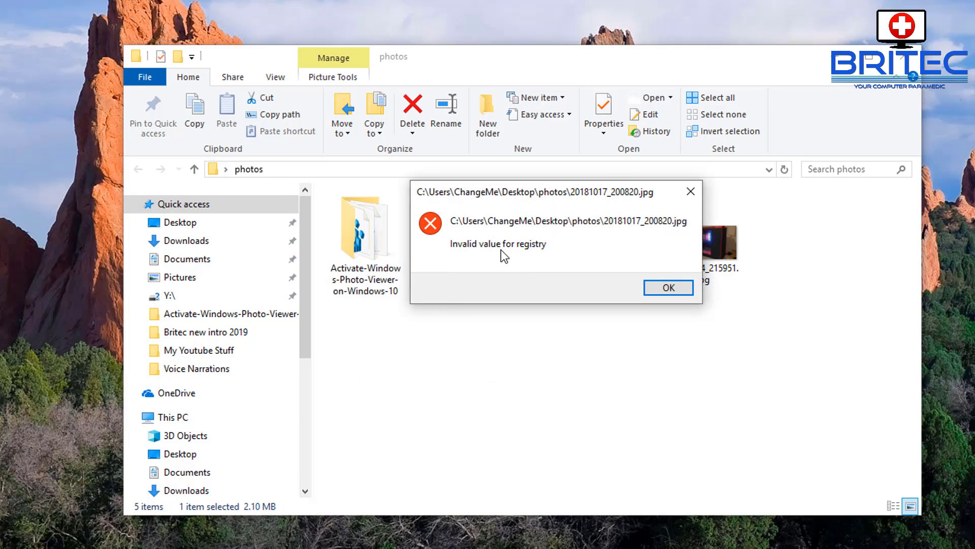
click(688, 295)
double_click(526, 249)
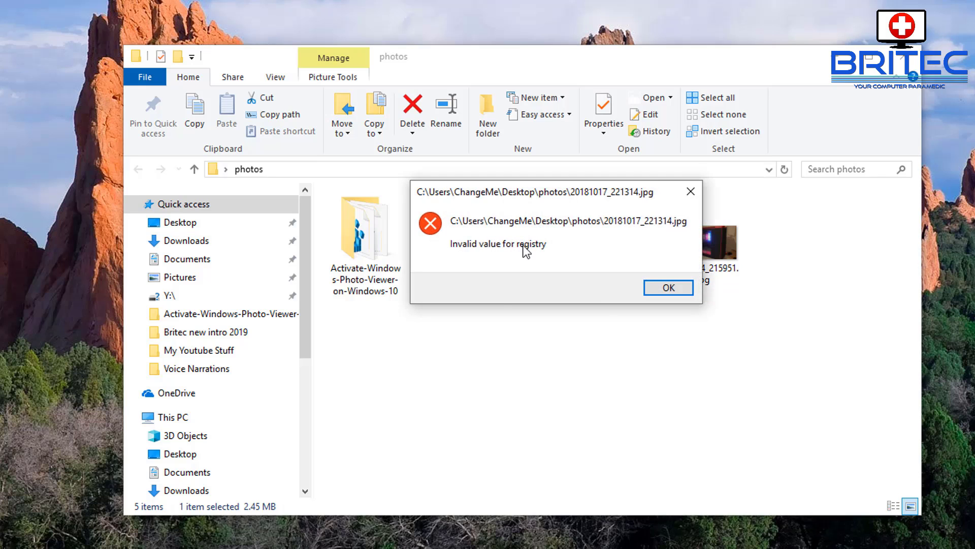
click(659, 293)
double_click(641, 316)
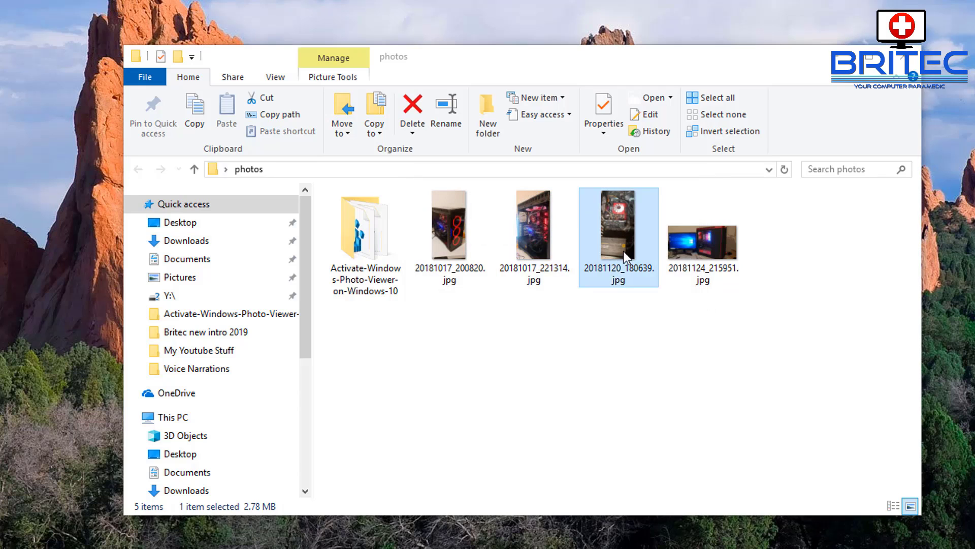
click(669, 289)
double_click(720, 241)
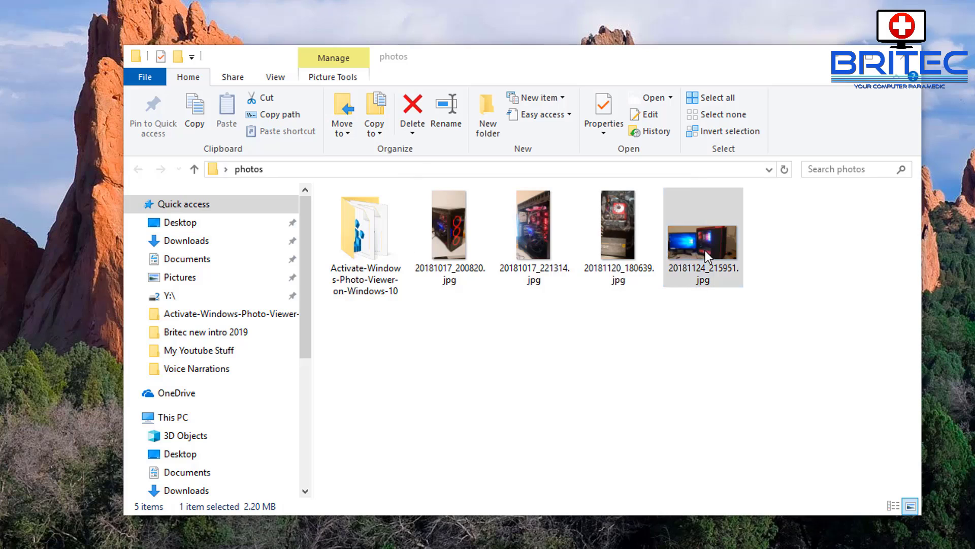
click(685, 289)
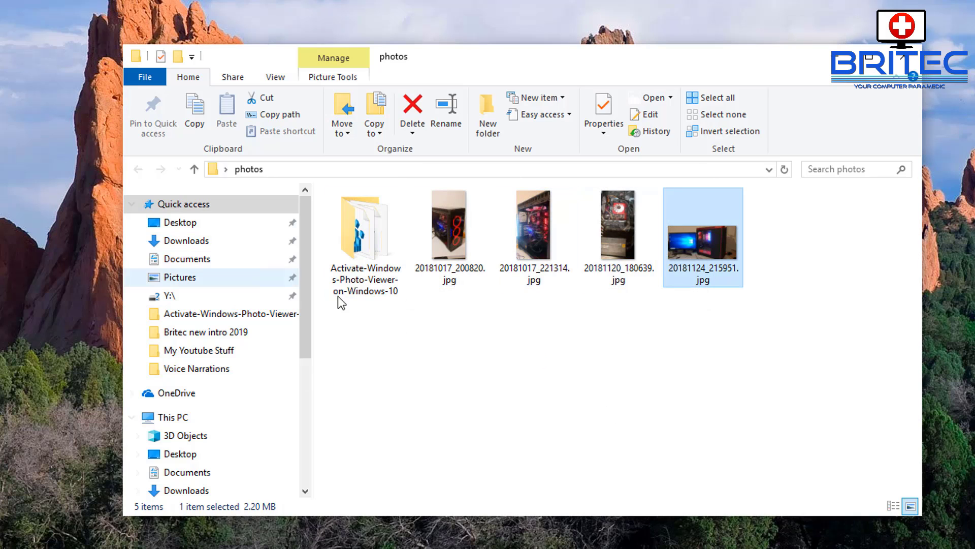
Try to open 20181017_200820.jpg once more and minimise the photos folder window
mouse_move(372, 300)
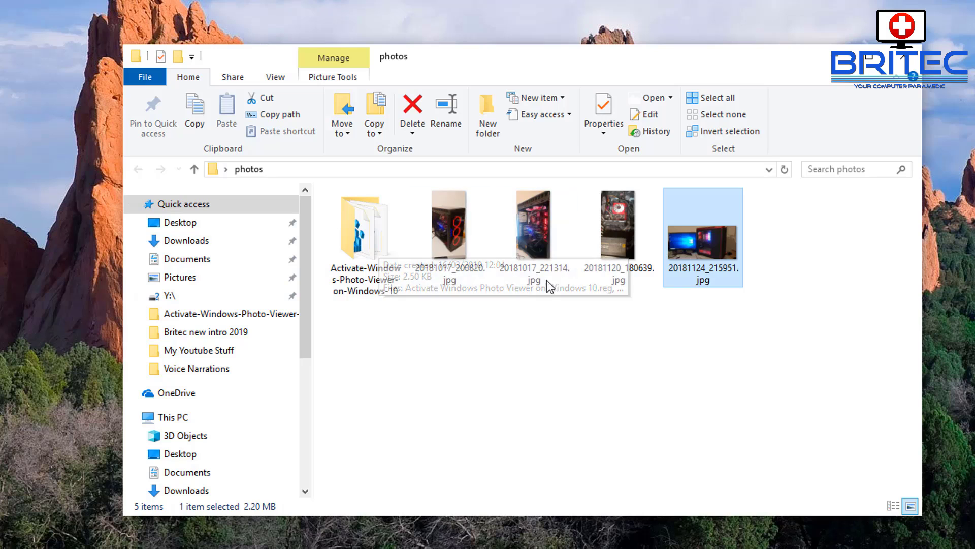
mouse_move(396, 256)
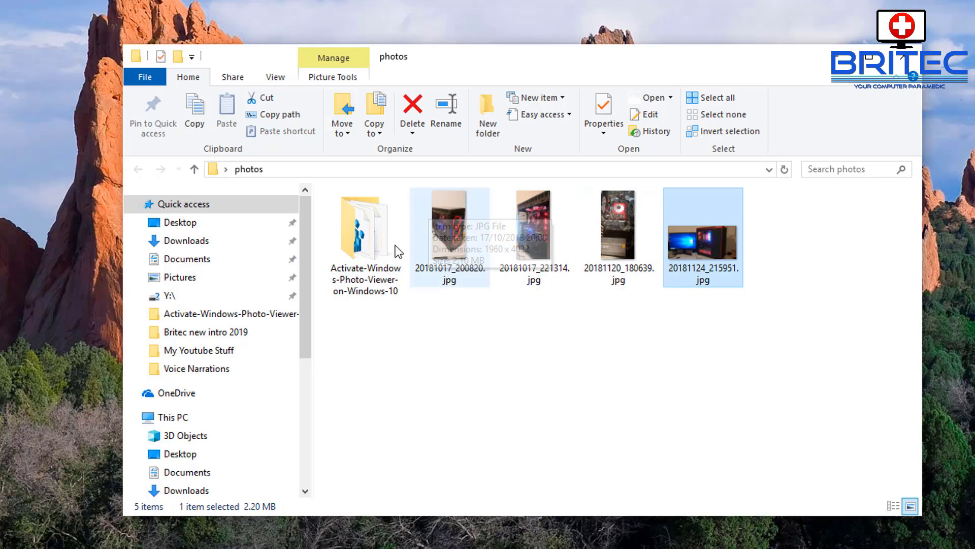
double_click(449, 229)
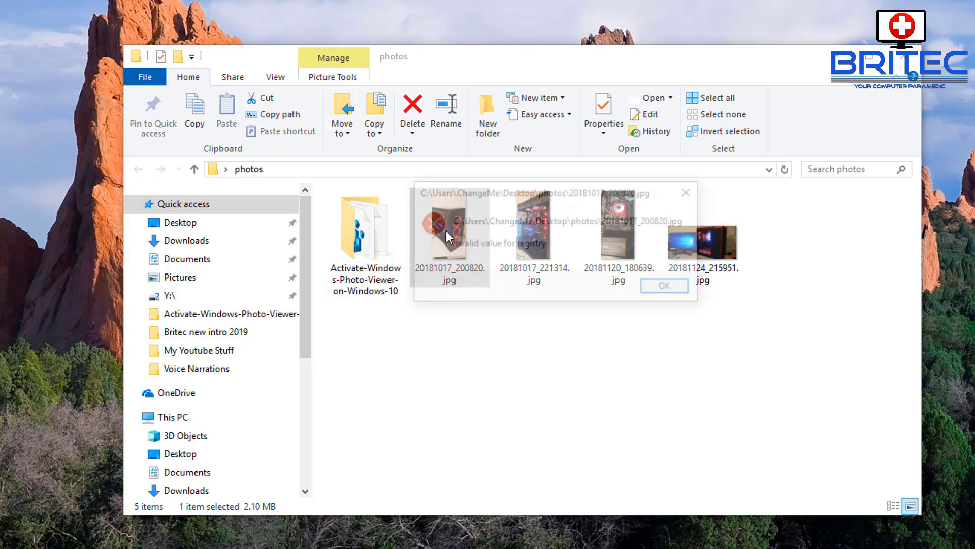
click(682, 285)
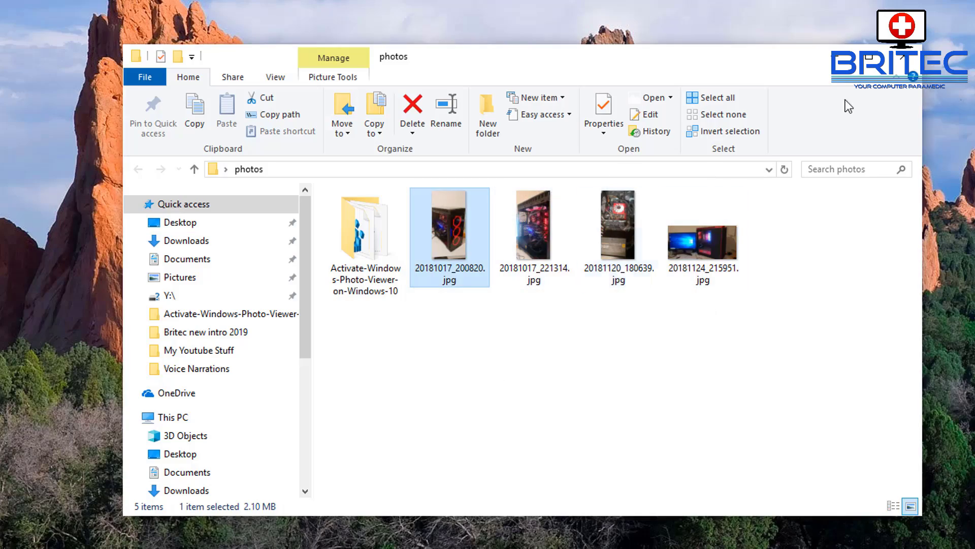
click(826, 60)
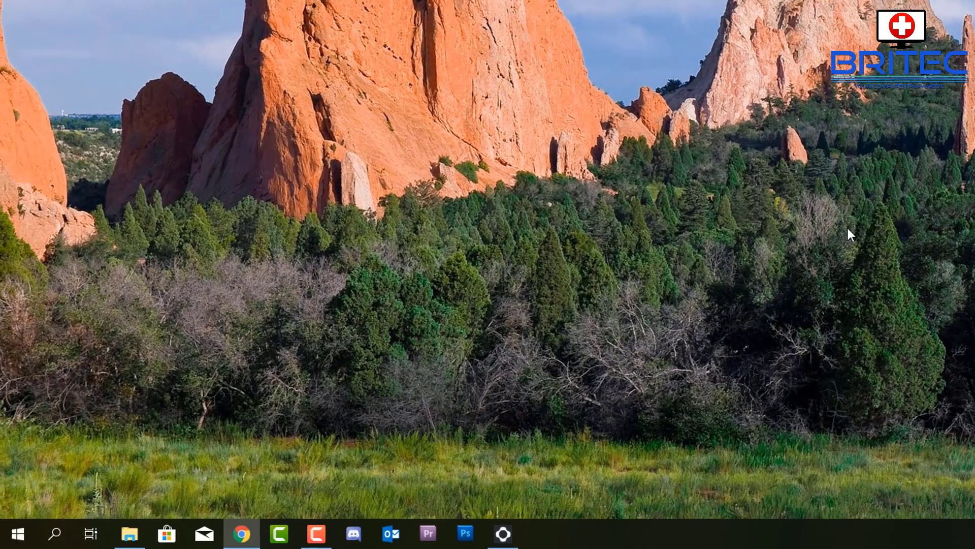
Open the Apps & features page in Windows Settings
click(18, 532)
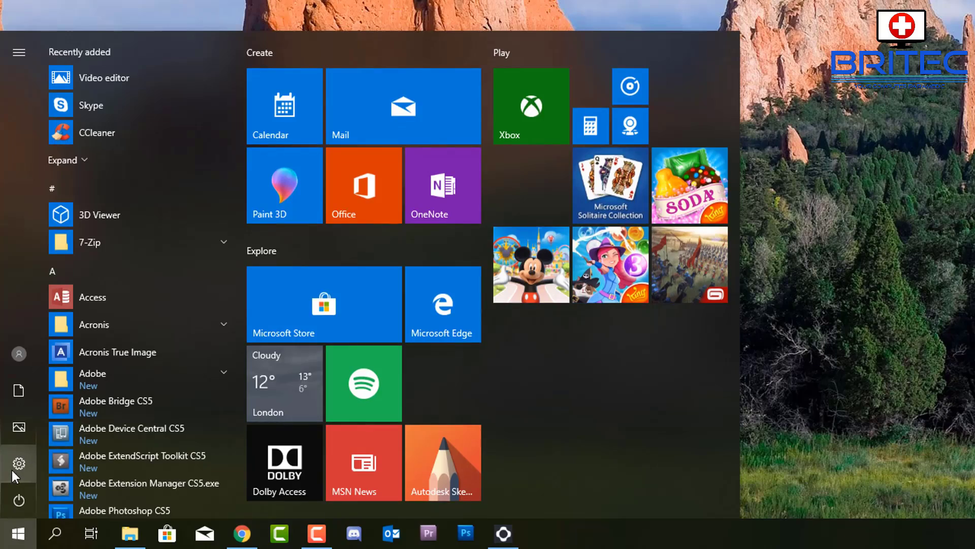
click(11, 469)
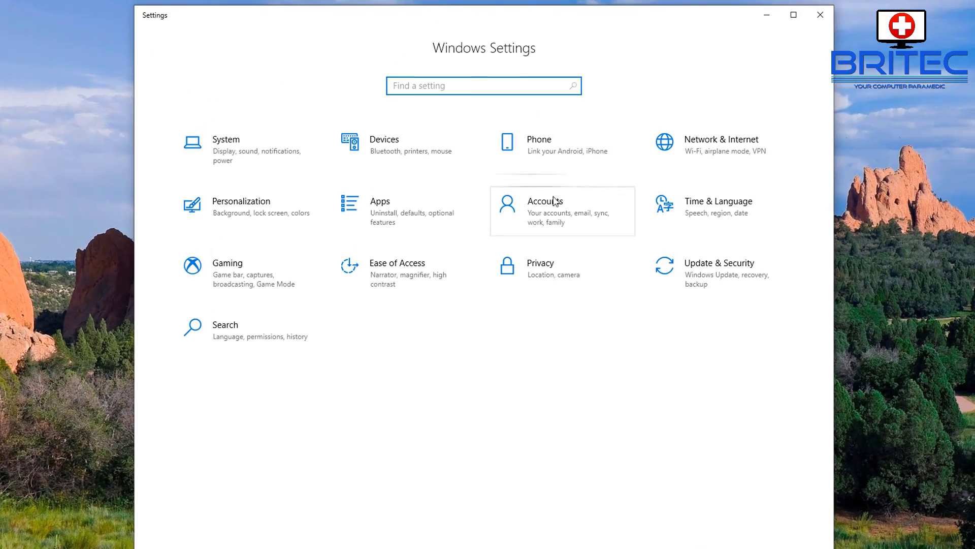
click(425, 213)
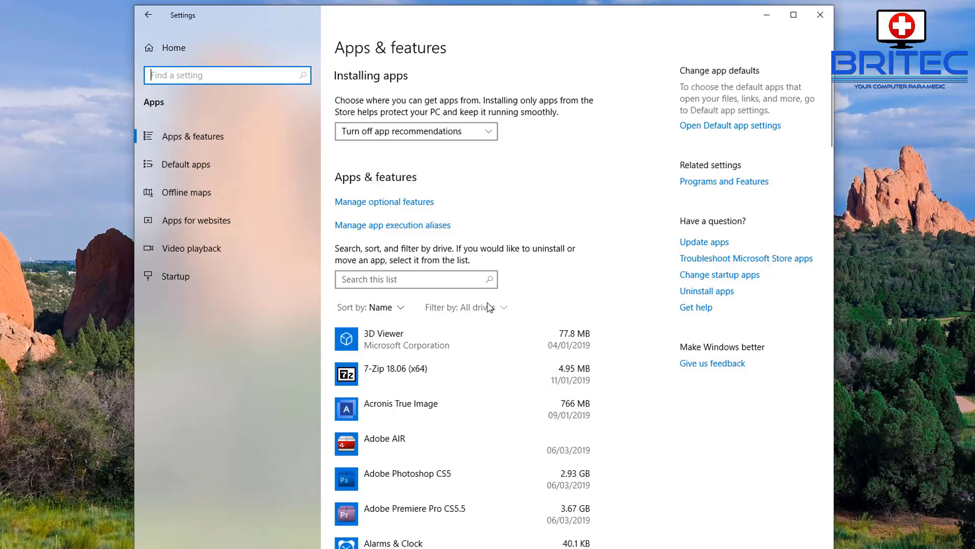
Find Microsoft Photos among the installed apps and open its advanced options
scroll(488, 307, down, 15)
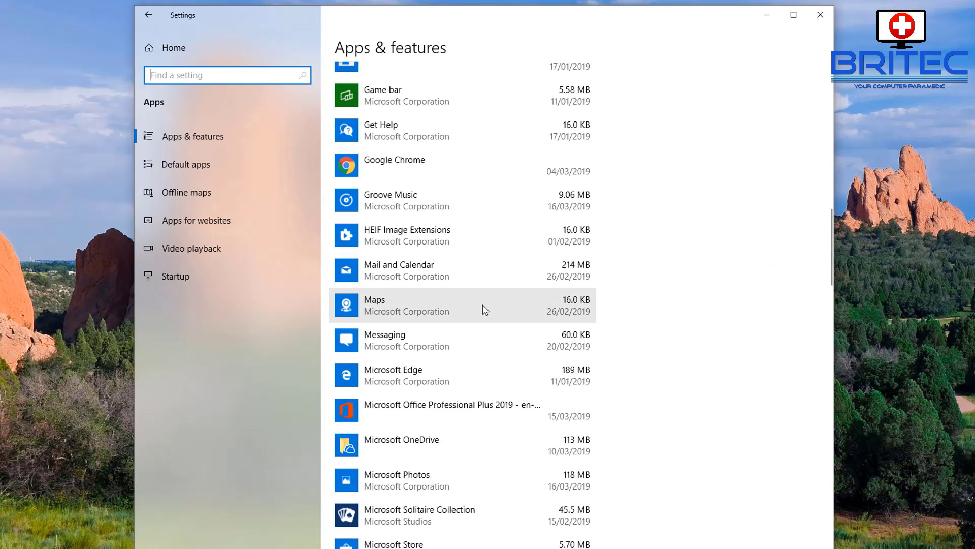
scroll(482, 309, down, 5)
scroll(465, 346, down, 9)
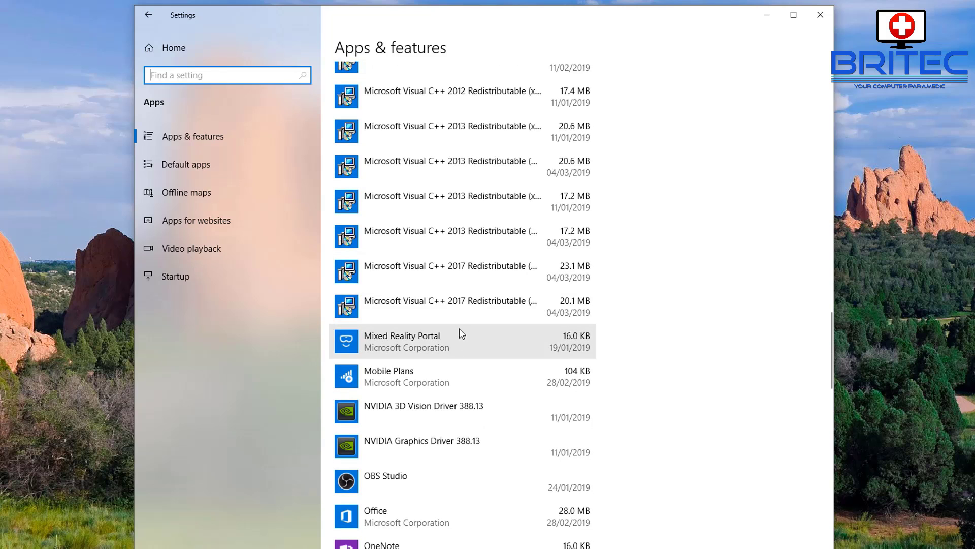
scroll(460, 331, down, 5)
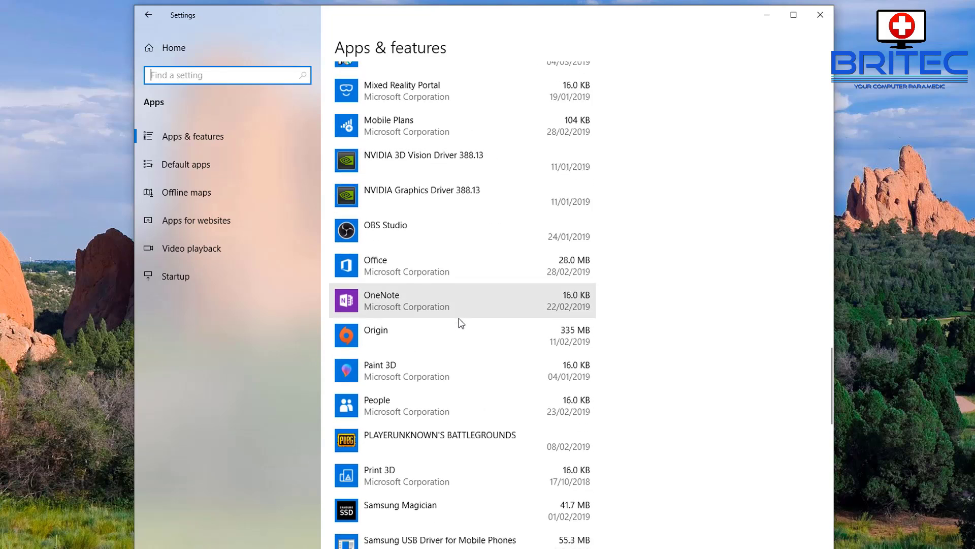
scroll(460, 322, down, 3)
scroll(465, 336, up, 13)
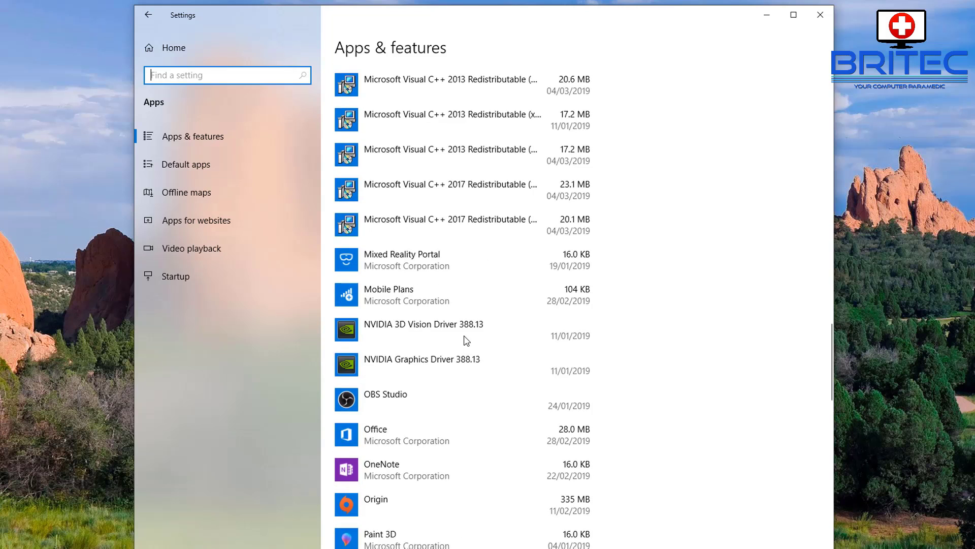
scroll(464, 340, up, 4)
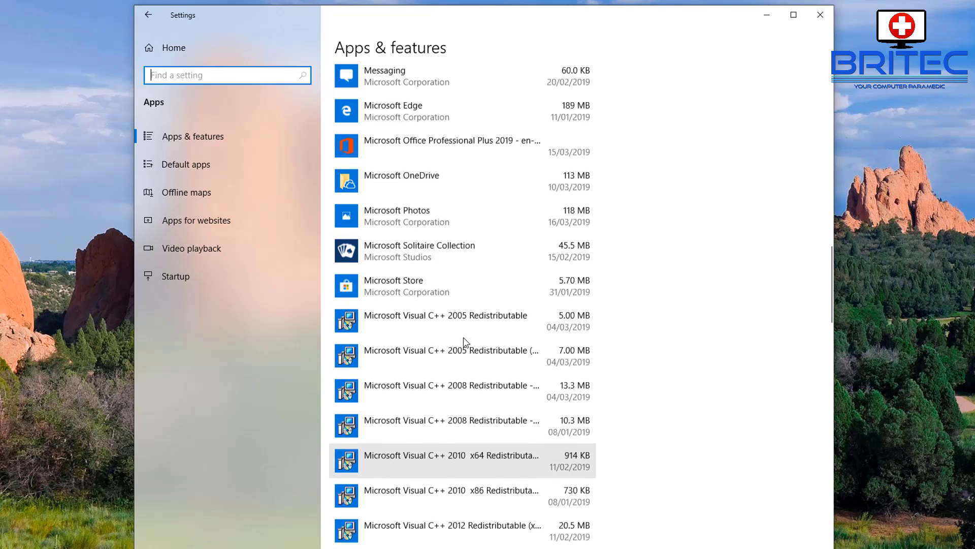
scroll(459, 355, up, 8)
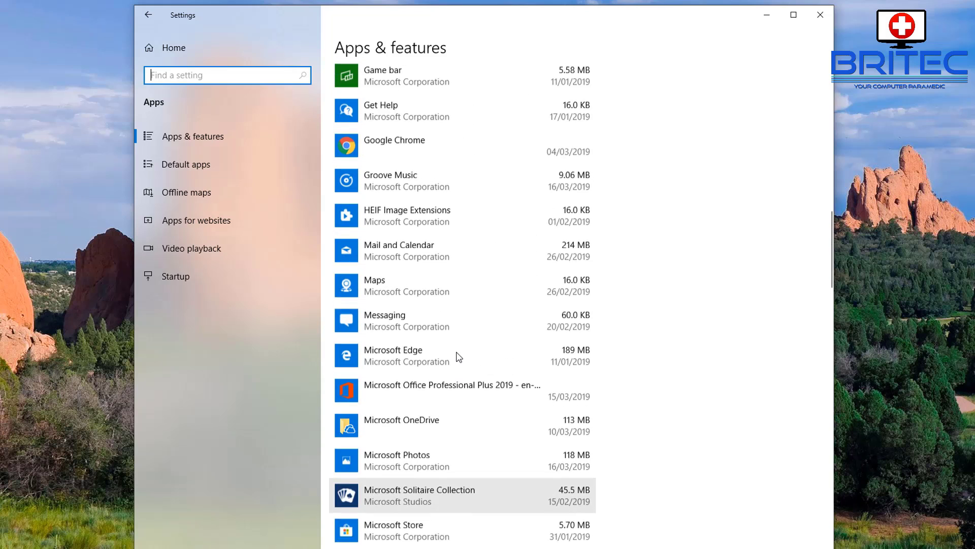
scroll(457, 355, down, 5)
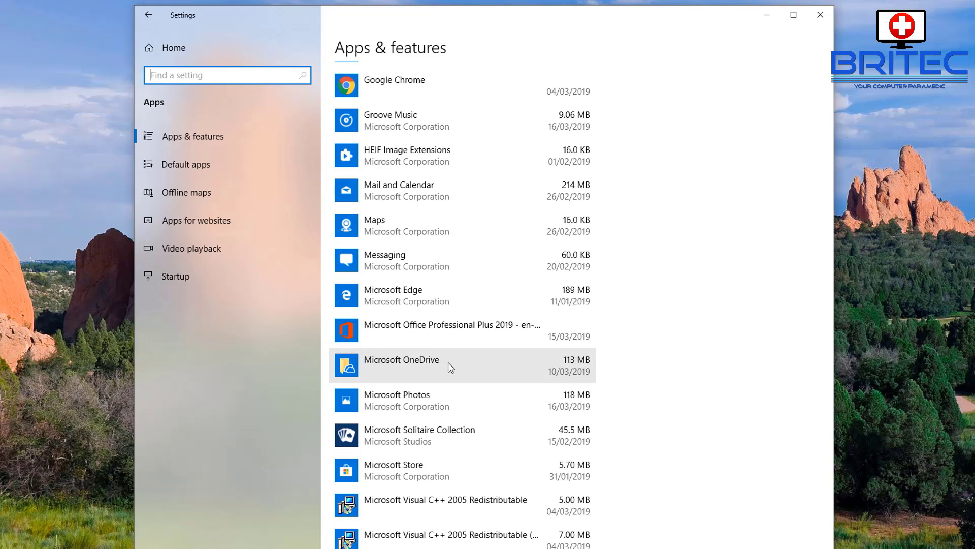
click(416, 394)
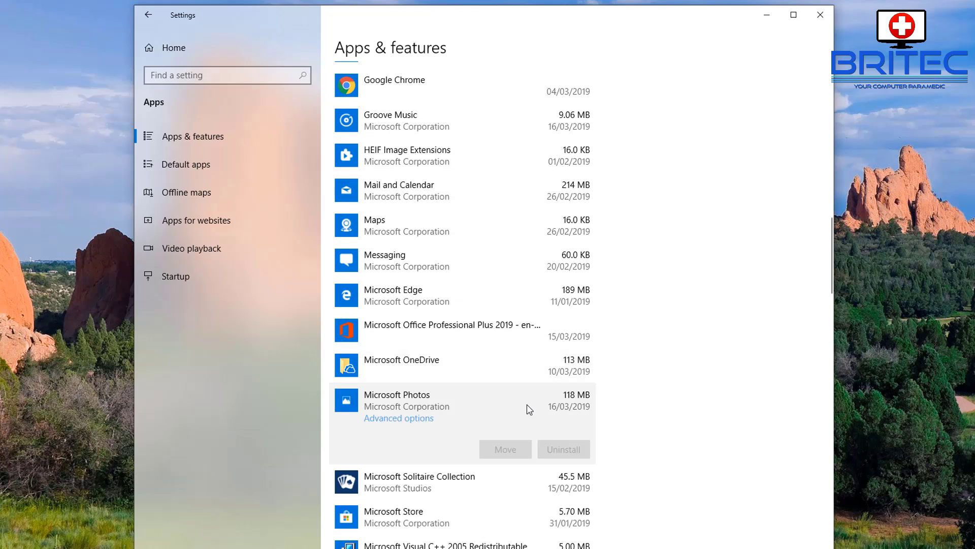
click(413, 425)
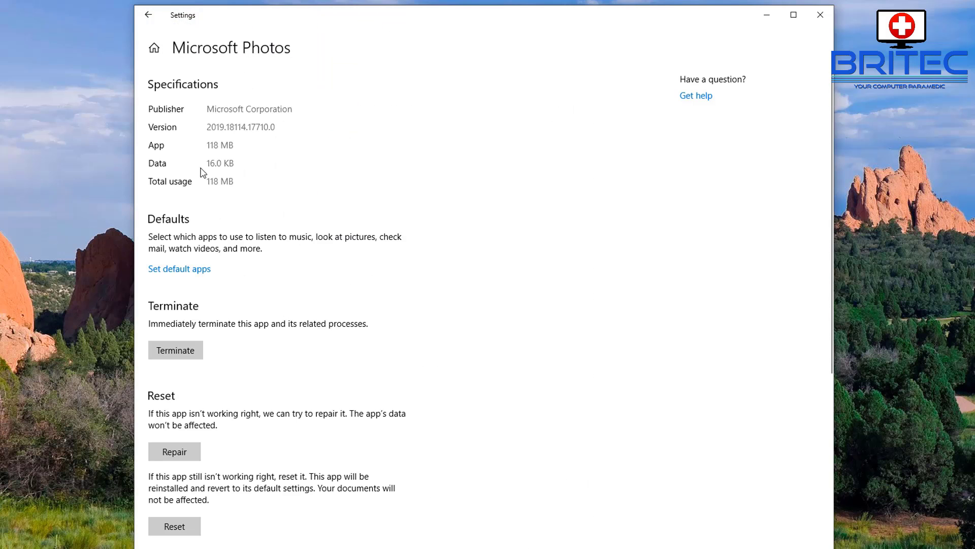
Repair the Microsoft Photos app
scroll(213, 469, down, 4)
scroll(215, 390, up, 1)
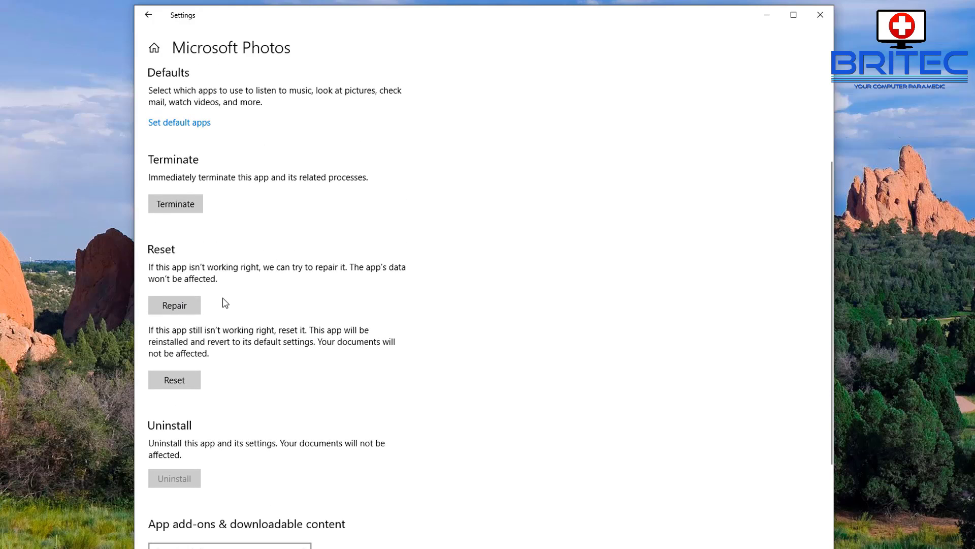
click(181, 305)
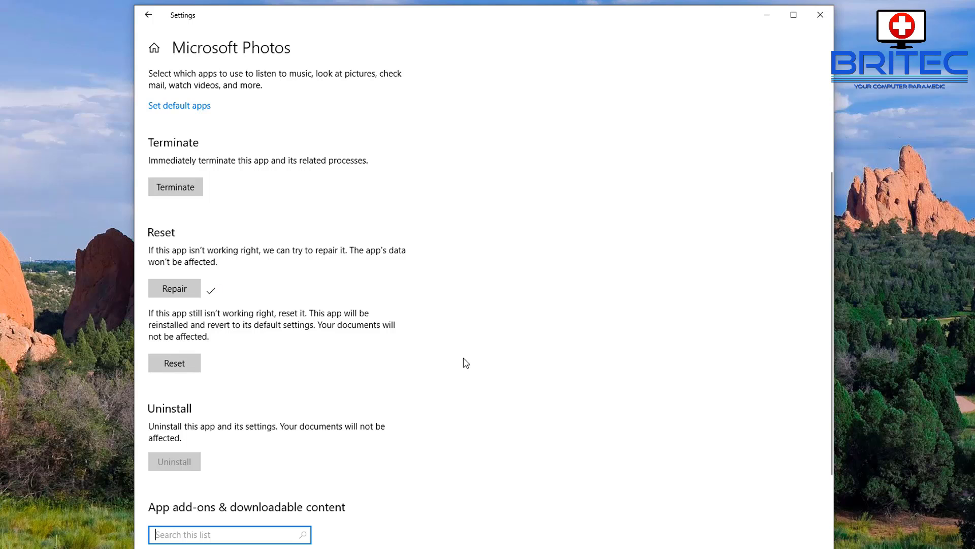
Return to the photos folder, test opening 20181017_200820.jpg, and put the folder window away
key(alt+Tab)
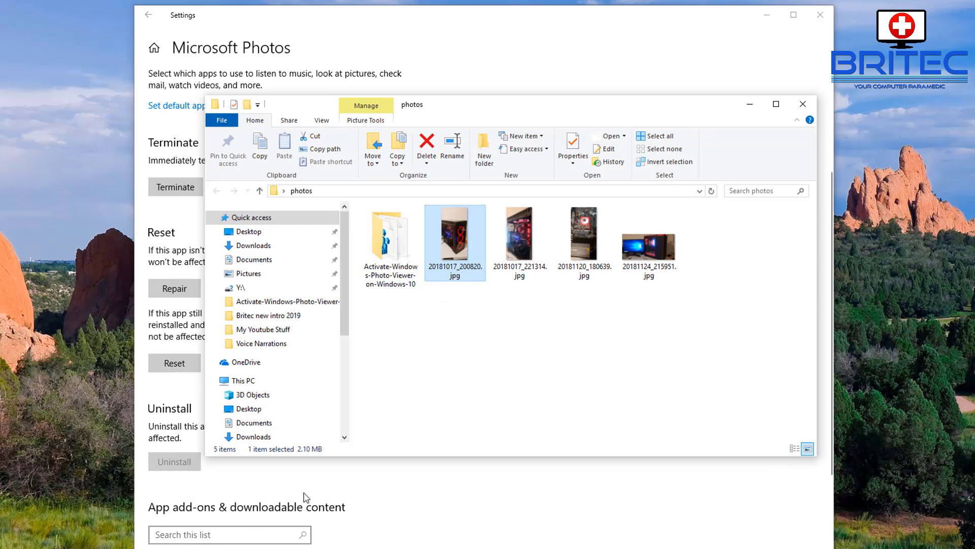
double_click(456, 257)
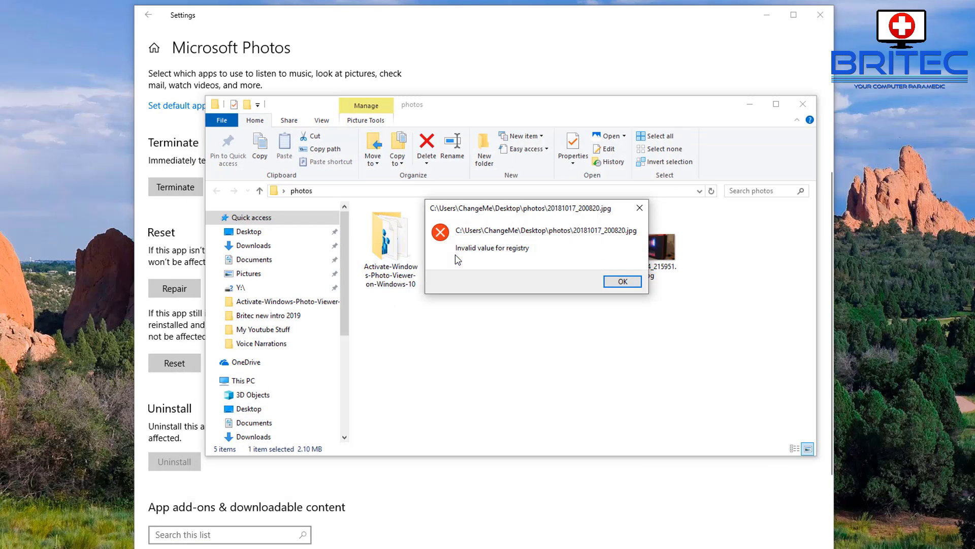
click(622, 282)
click(795, 105)
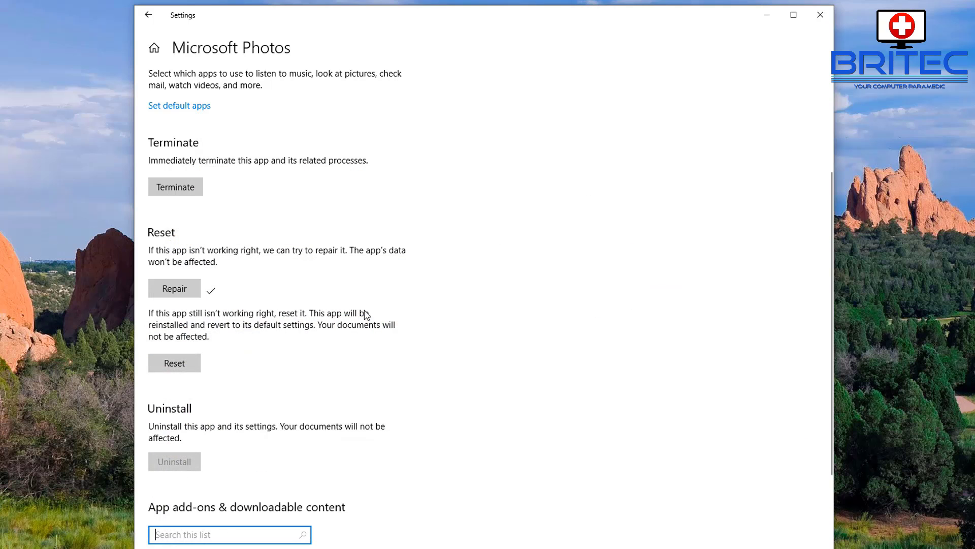
Reset the Microsoft Photos app, confirming the data deletion, and test it by opening 20181017_200820.jpg from the photos folder
click(172, 364)
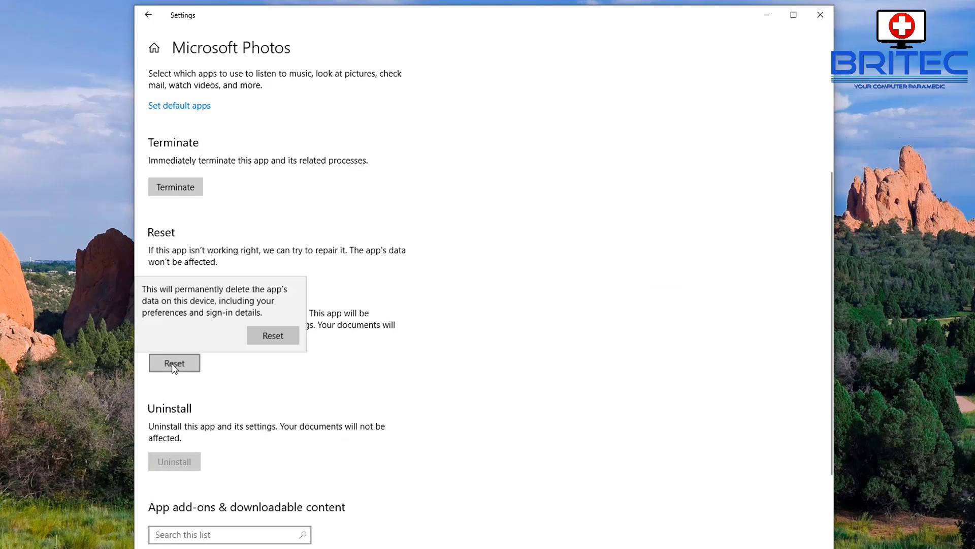
click(282, 333)
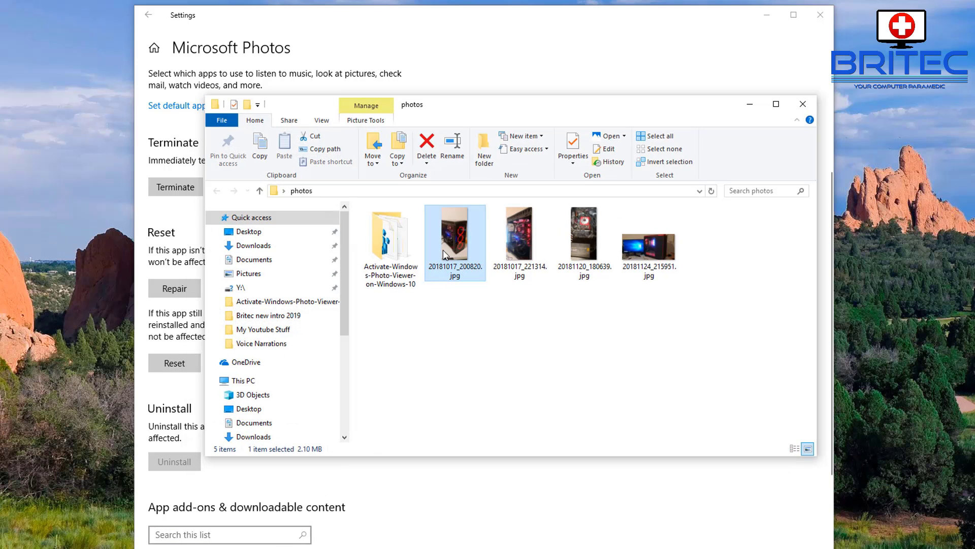
double_click(443, 249)
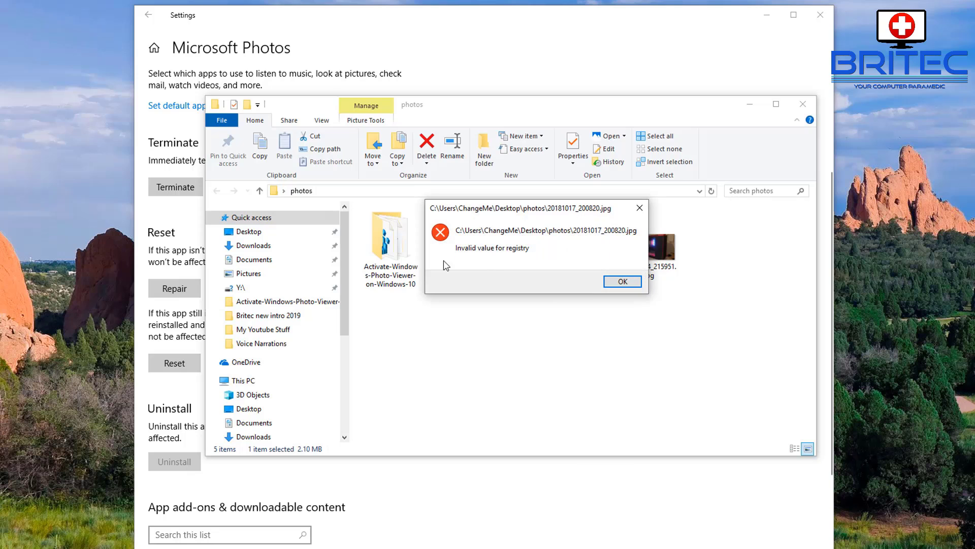
click(609, 285)
click(803, 103)
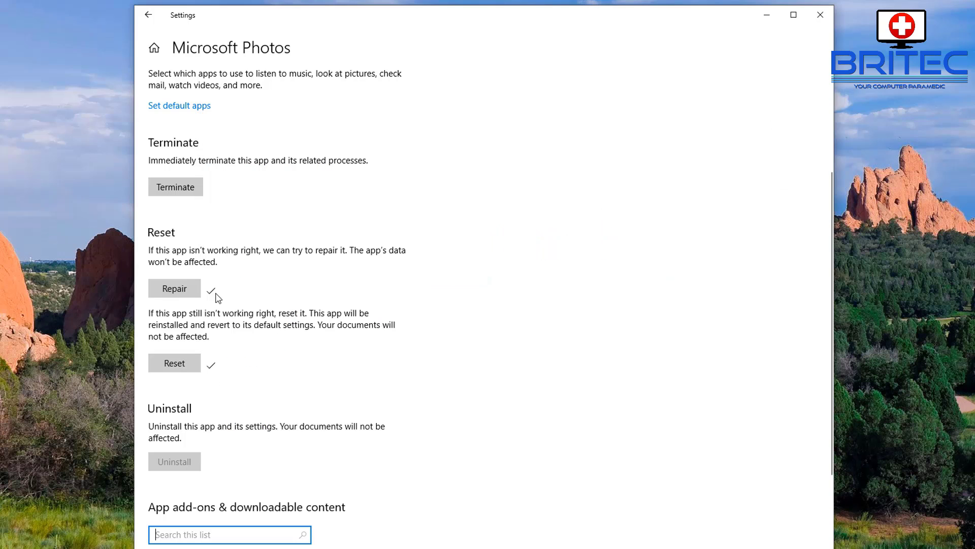
Look over the remaining Microsoft Photos options and close Settings
scroll(394, 423, down, 2)
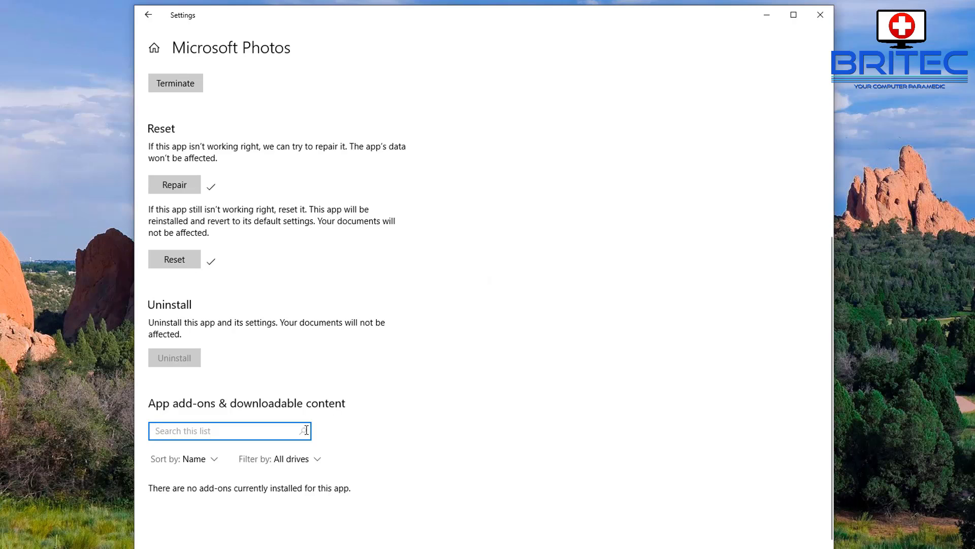
scroll(338, 303, up, 4)
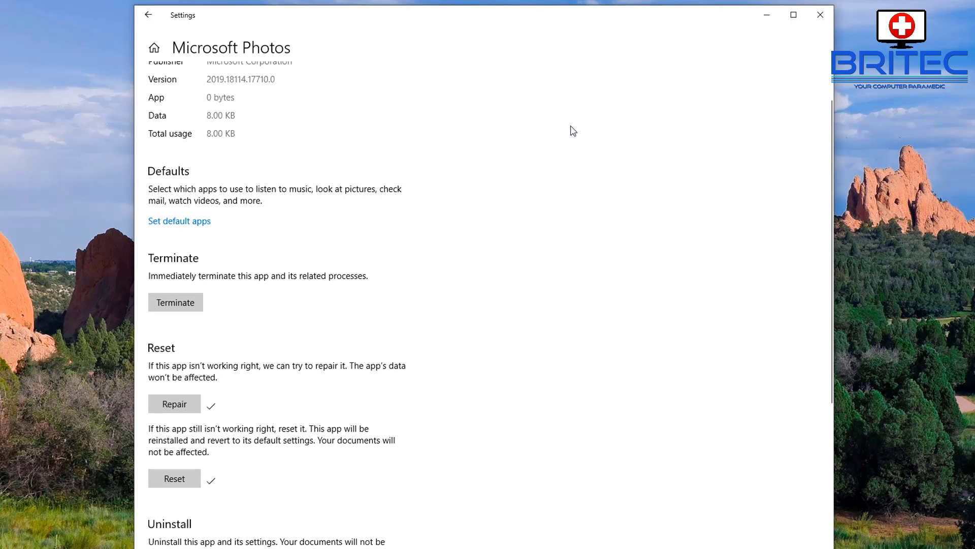
click(816, 17)
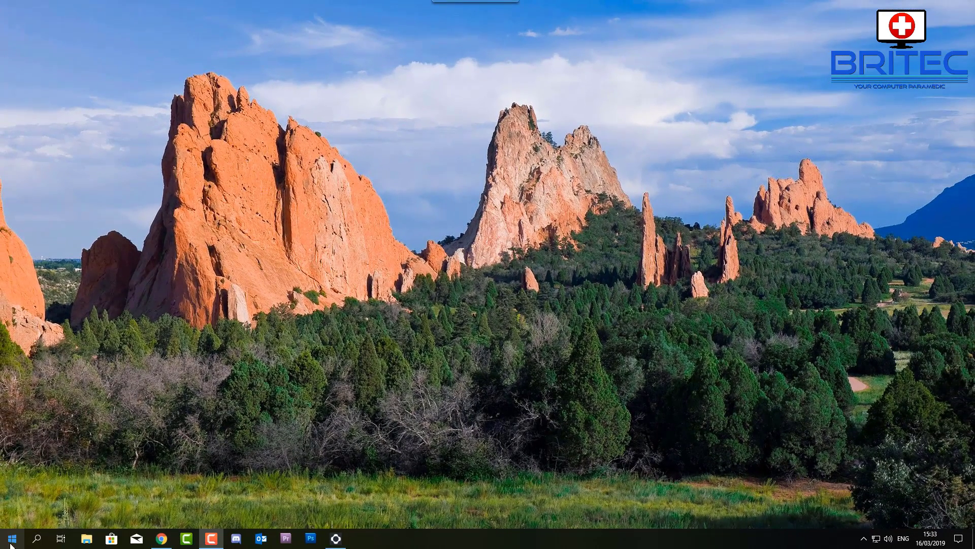
Search Windows for the Troubleshoot settings and run the Windows Store Apps troubleshooter
click(36, 538)
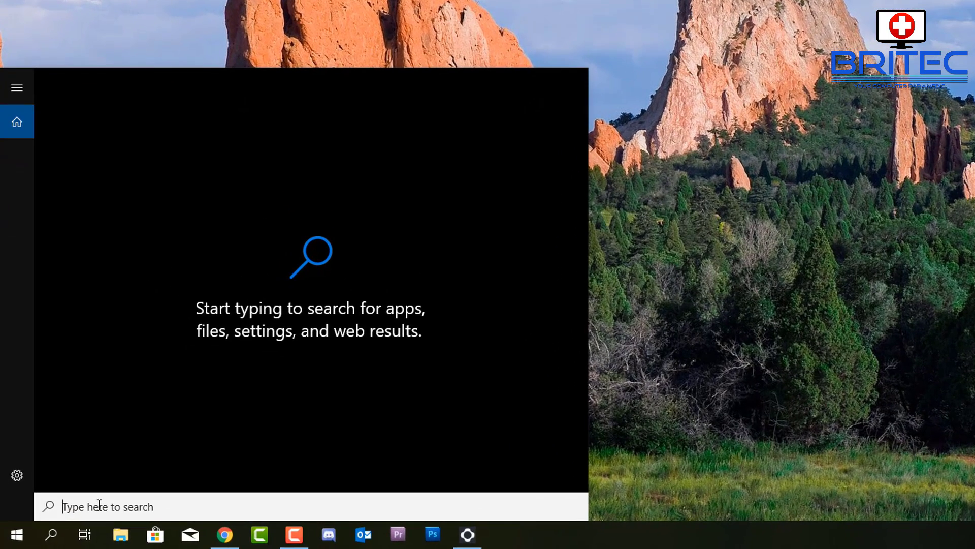
text(trouble)
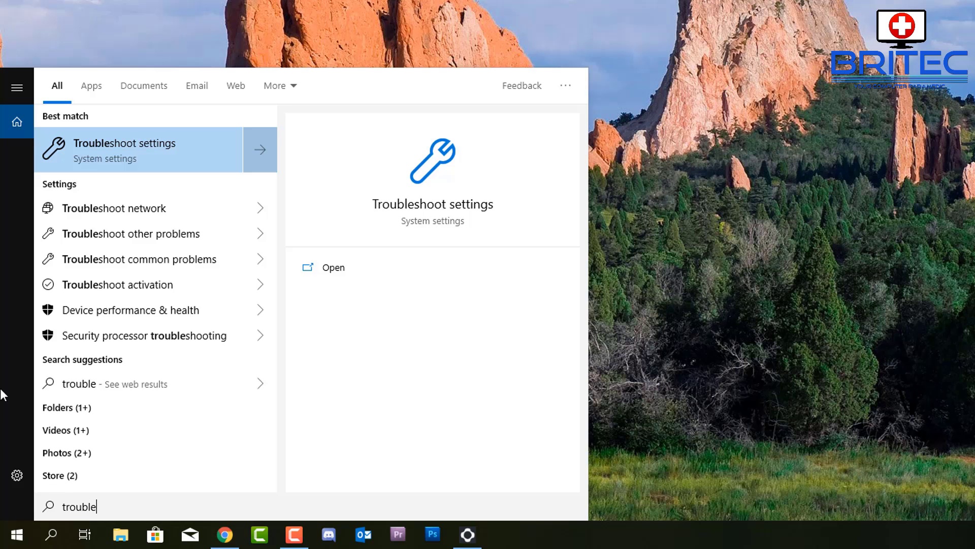
click(147, 157)
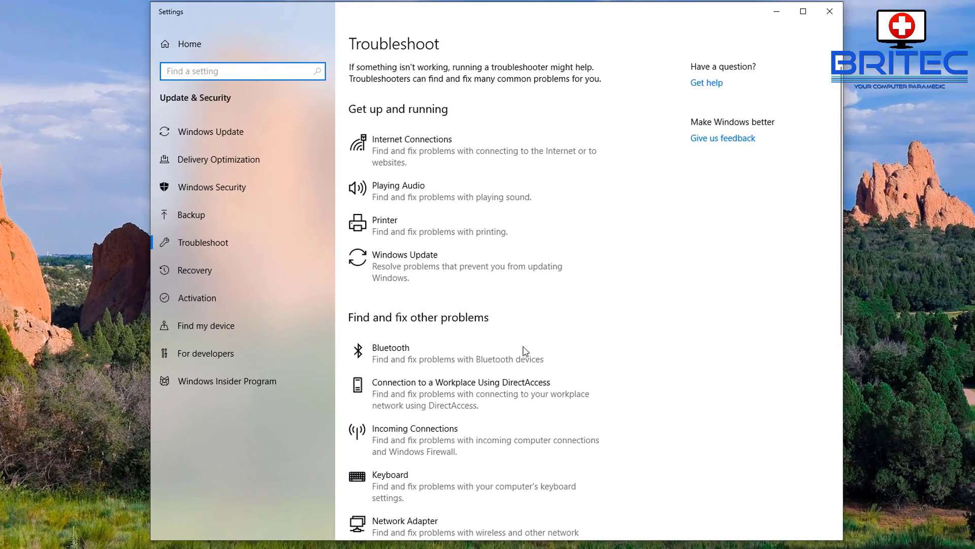
scroll(651, 293, down, 5)
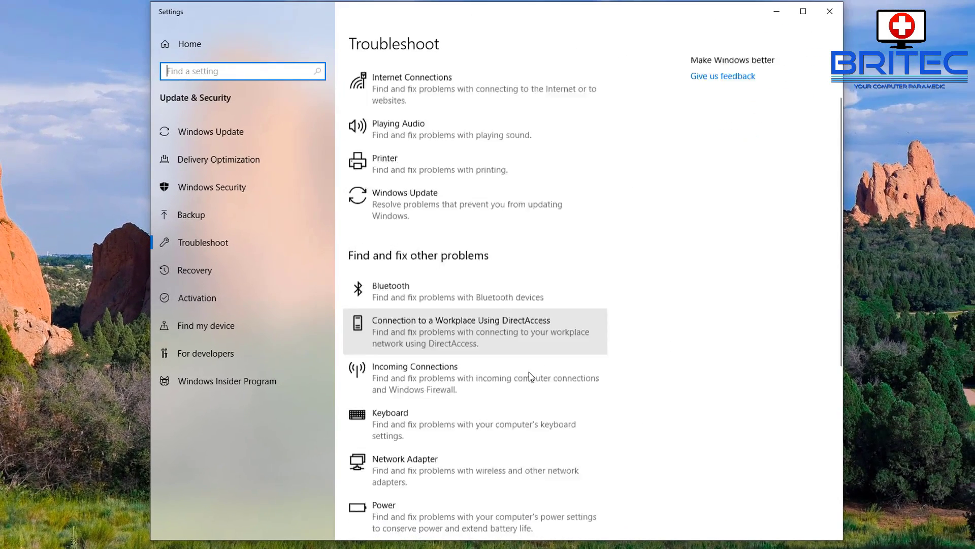
scroll(532, 375, down, 1)
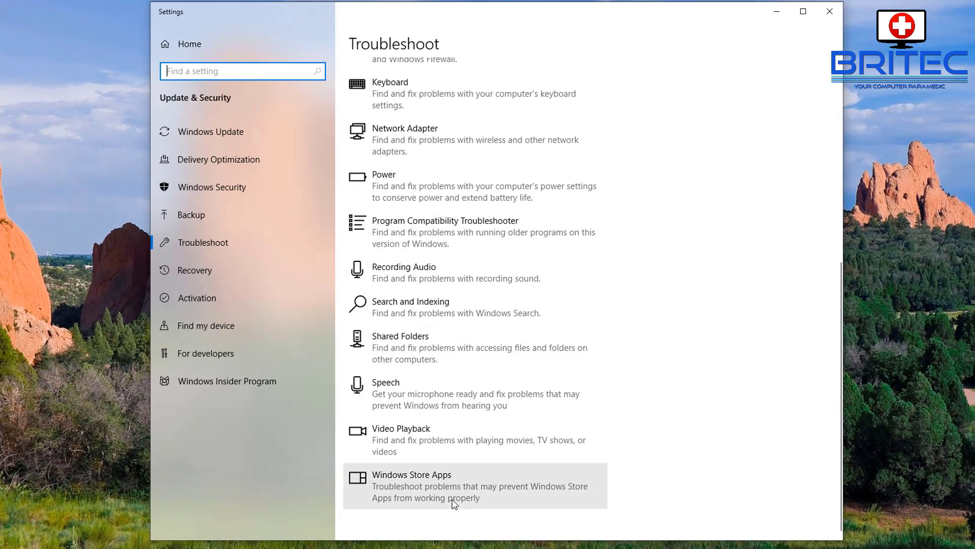
click(453, 477)
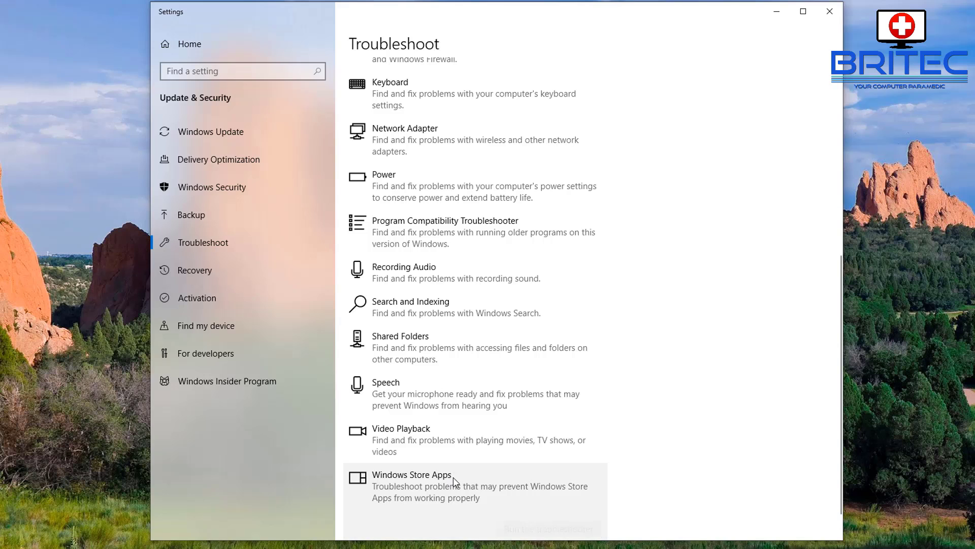
click(520, 532)
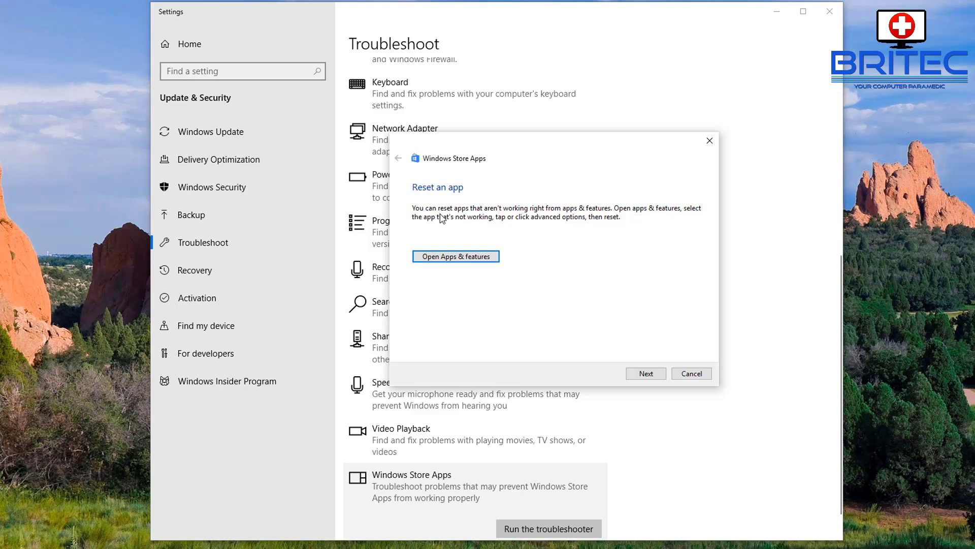
View Apps & features from the troubleshooter's reset suggestion, close Settings, and finish and close the troubleshooter
click(469, 260)
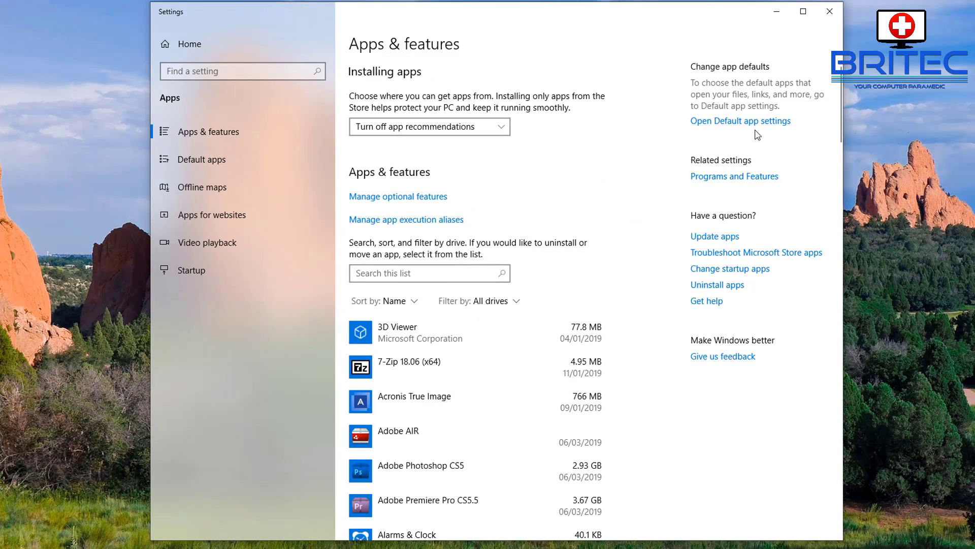
click(829, 11)
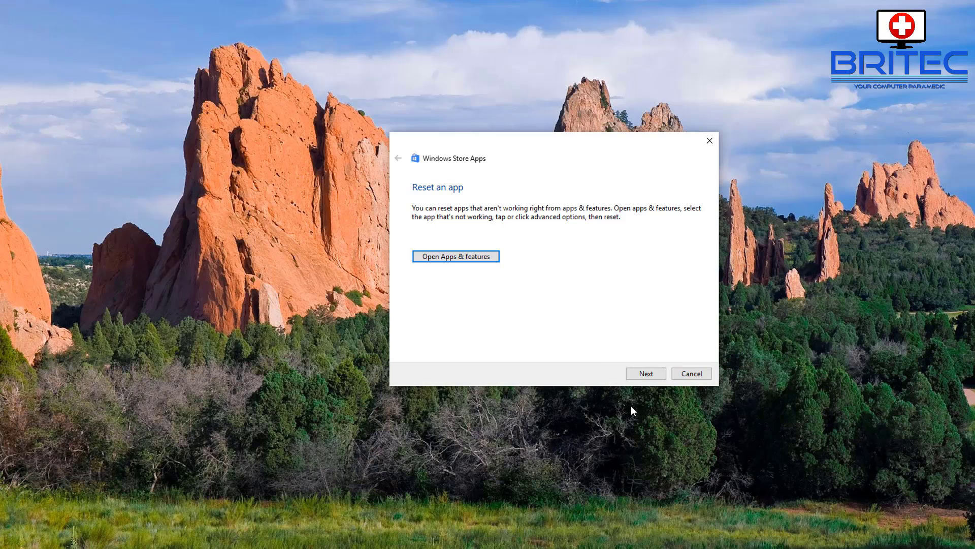
click(648, 374)
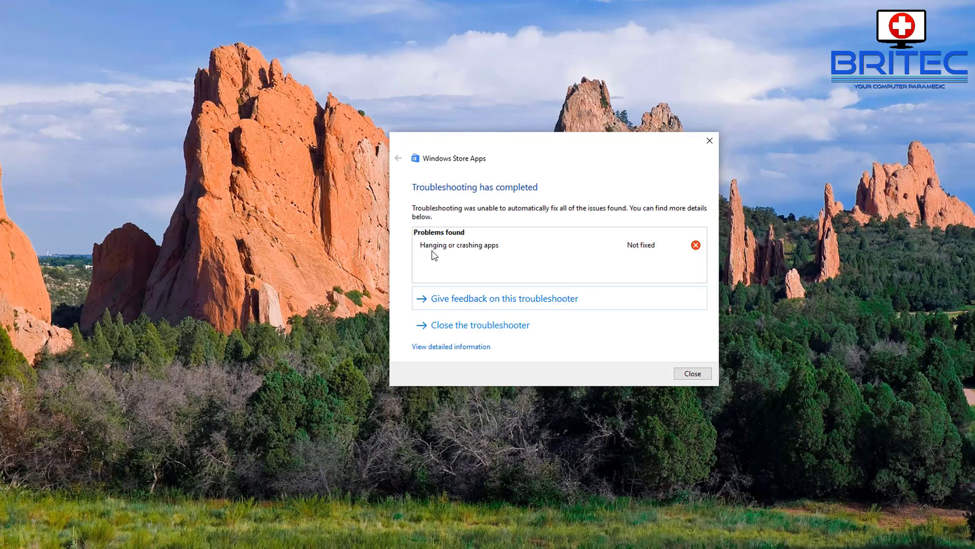
click(687, 373)
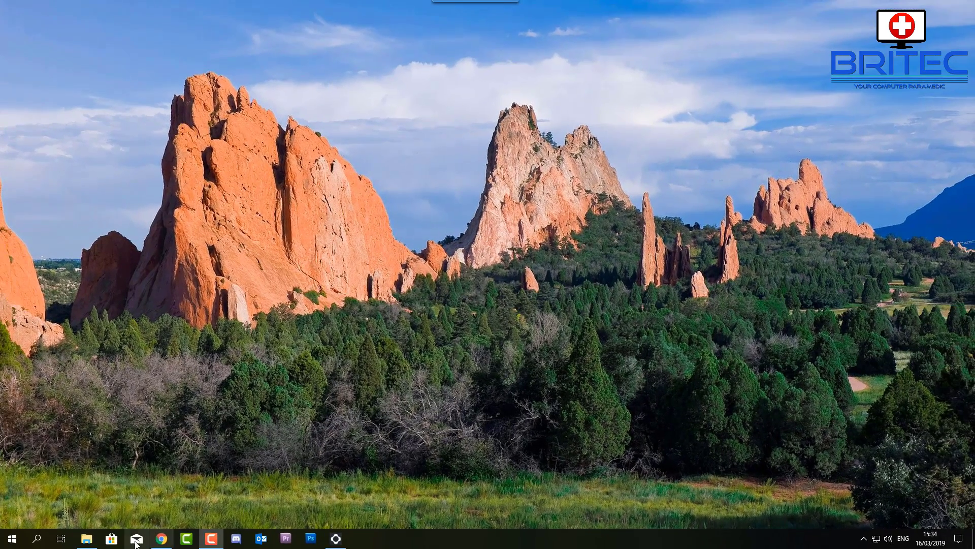
Test opening 20181017_200820.jpg from the photos folder, dismiss the message, and close the folder window
click(85, 539)
click(407, 248)
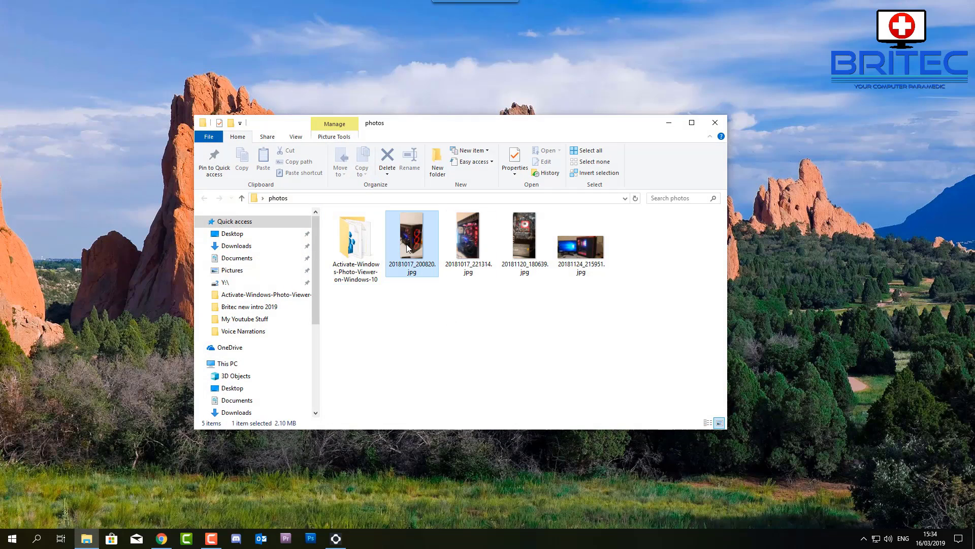
double_click(407, 248)
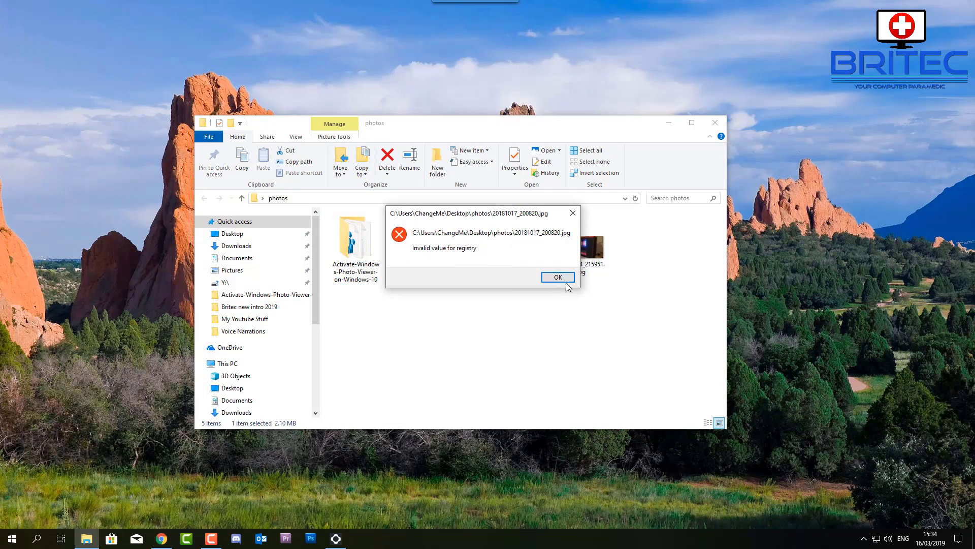
click(567, 283)
click(714, 123)
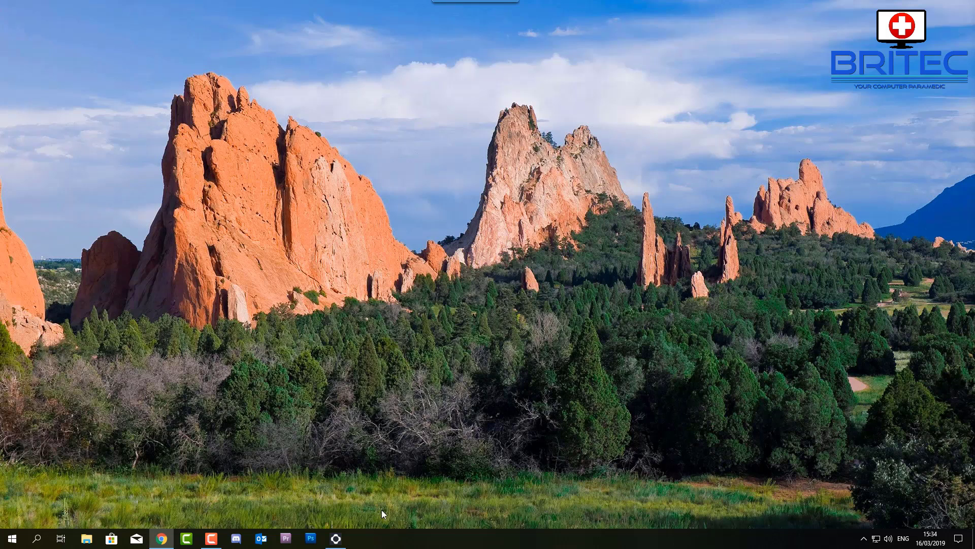
Launch CCleaner from the hidden notification-area apps and bring up its list of programs to uninstall
click(864, 538)
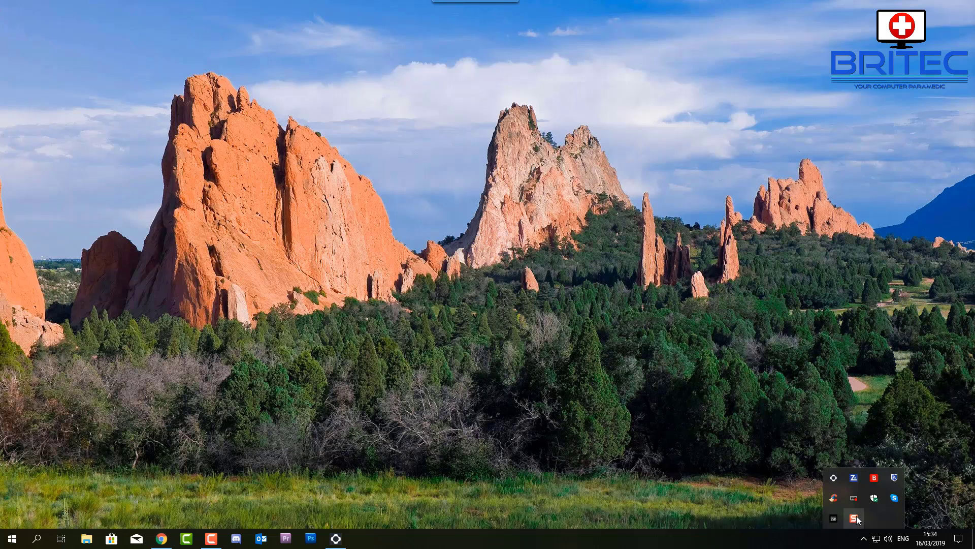
click(858, 519)
click(739, 233)
double_click(835, 500)
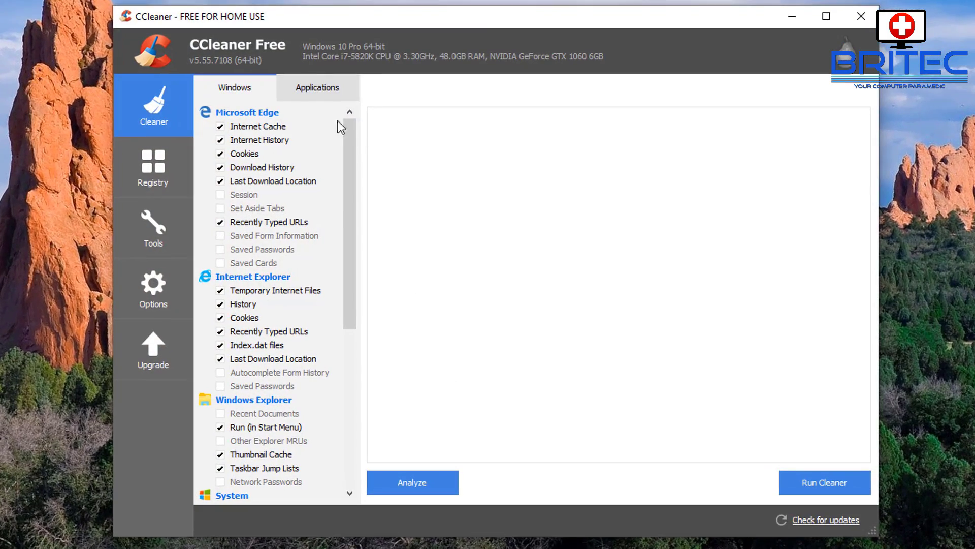
click(141, 234)
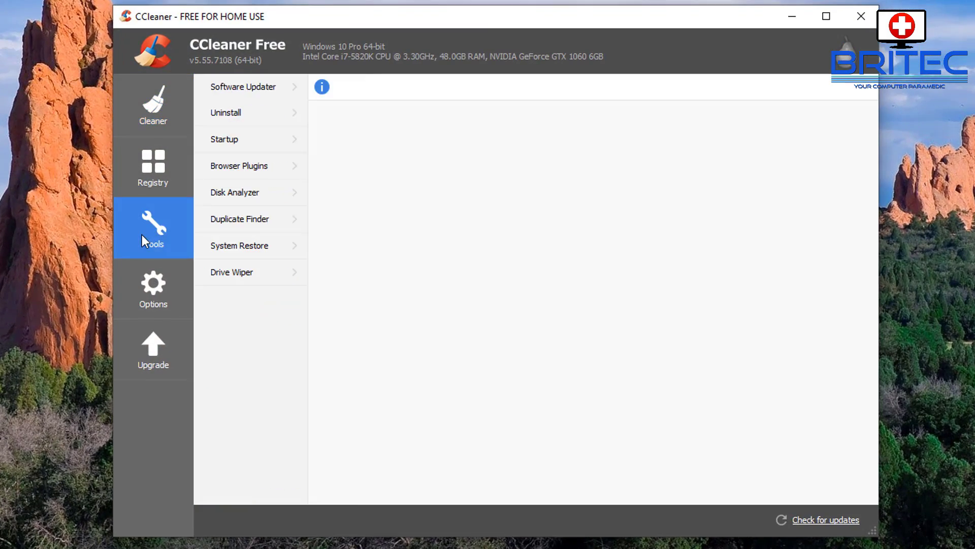
click(230, 115)
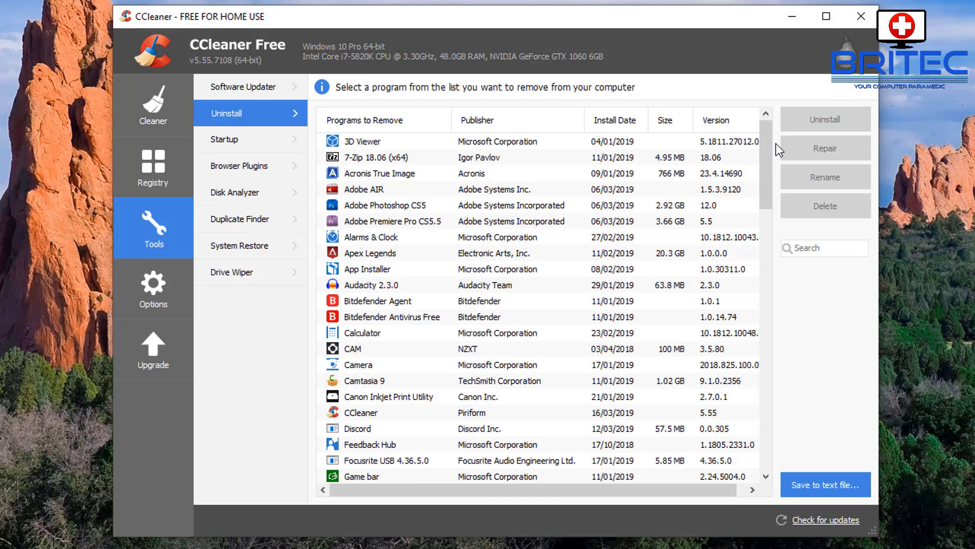
Uninstall the Microsoft Photos app, confirm the removal, and close CCleaner
drag(768, 144, 771, 318)
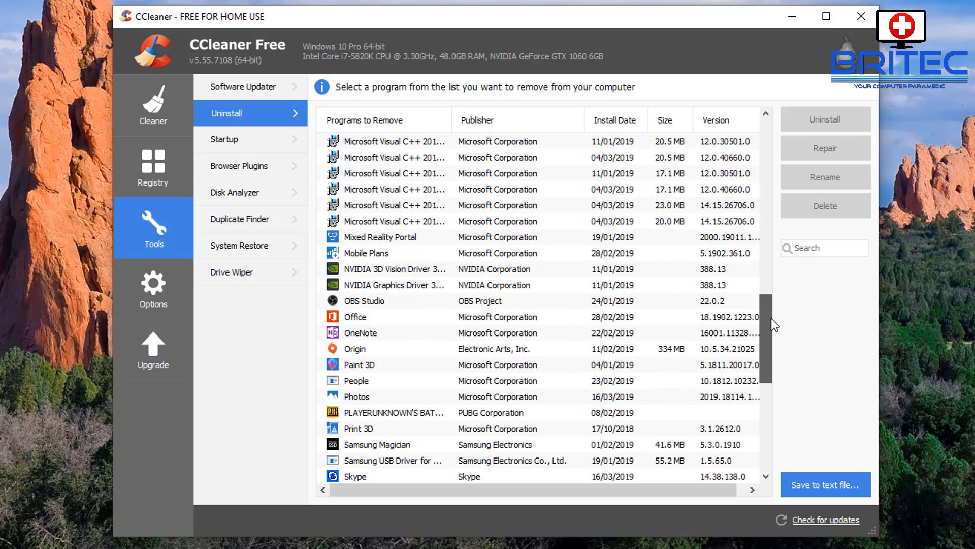
click(356, 399)
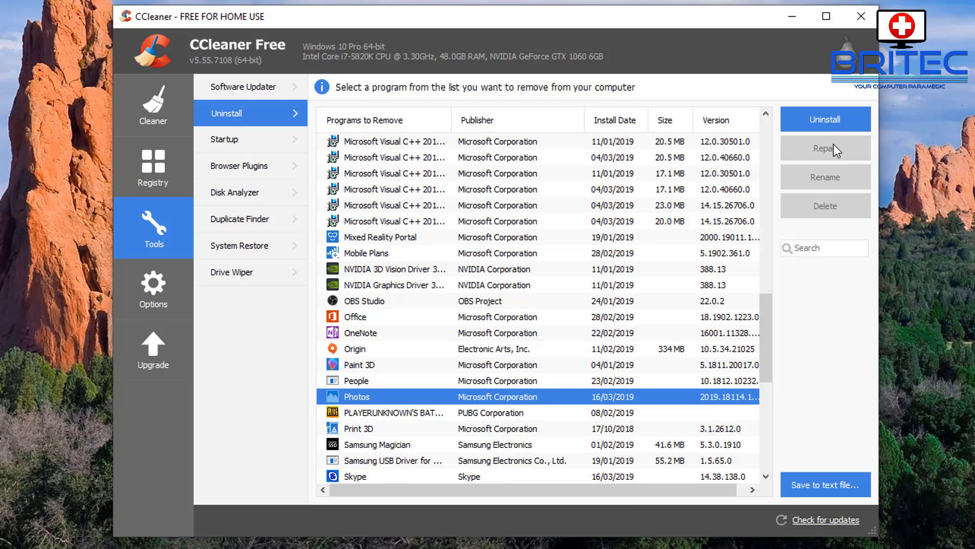
click(825, 123)
click(533, 331)
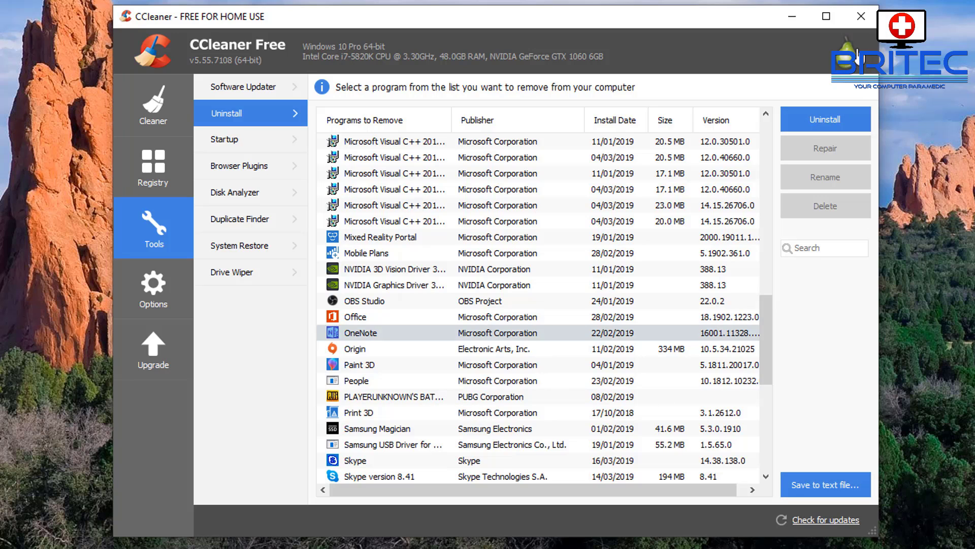
click(861, 17)
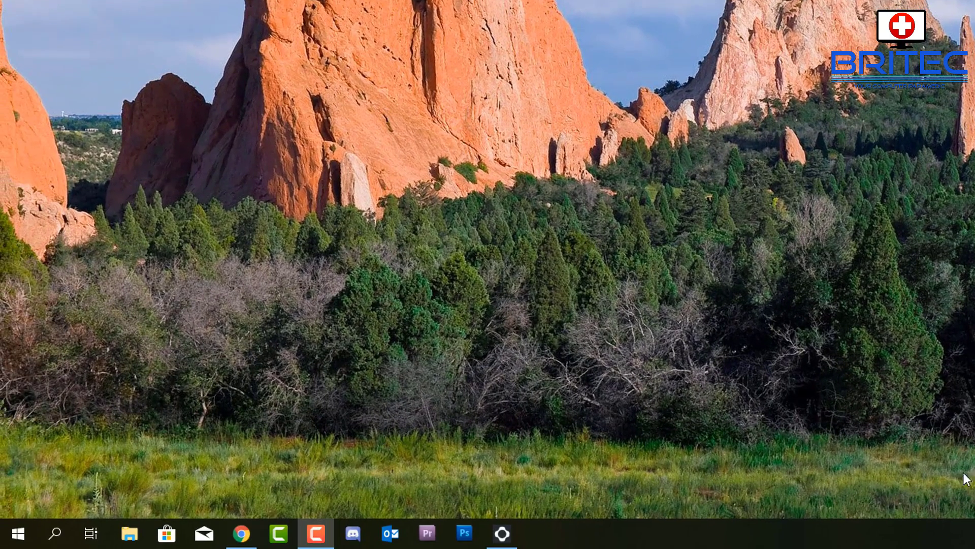
In an administrator PowerShell, re-register apps for all users with Get-AppxPackage -AllUsers piped to Add-AppxPackage -DisableDevelopmentMode -Register, and close PowerShell
right_click(19, 535)
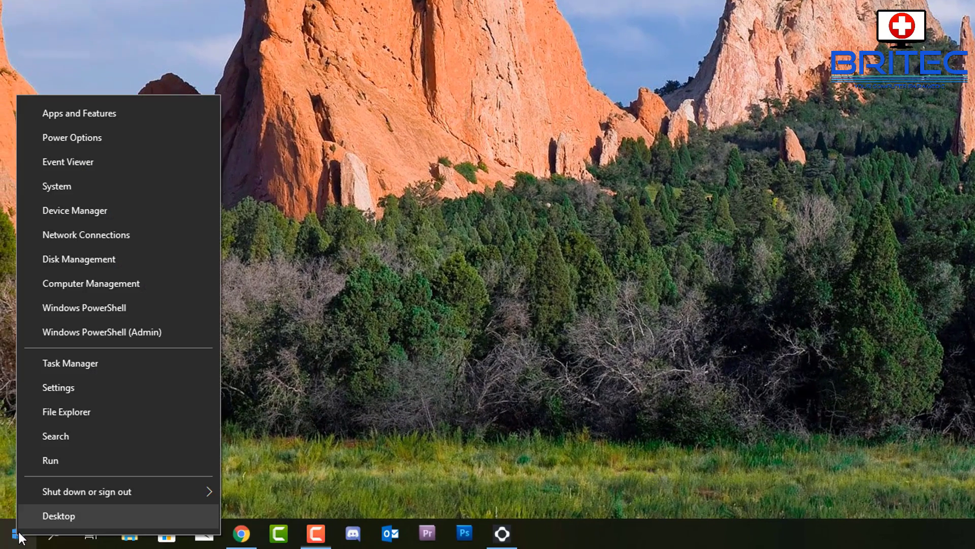
click(120, 333)
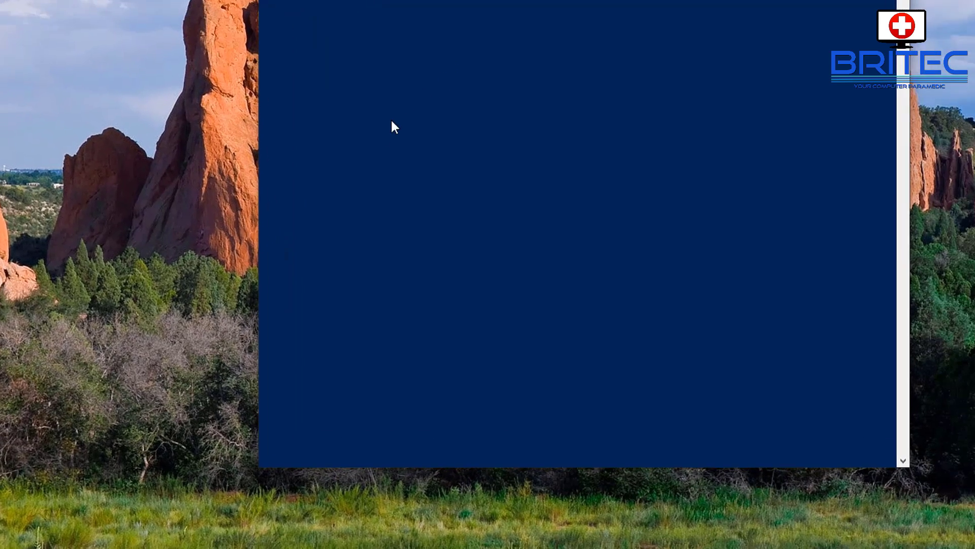
text(Get-AppxPackage -AllUsers| Foreach {Add-AppxPackage -DisableDevelopmentMode -Register "$($_.InstallLocation)\AppXManifest.xml"})
key(Return)
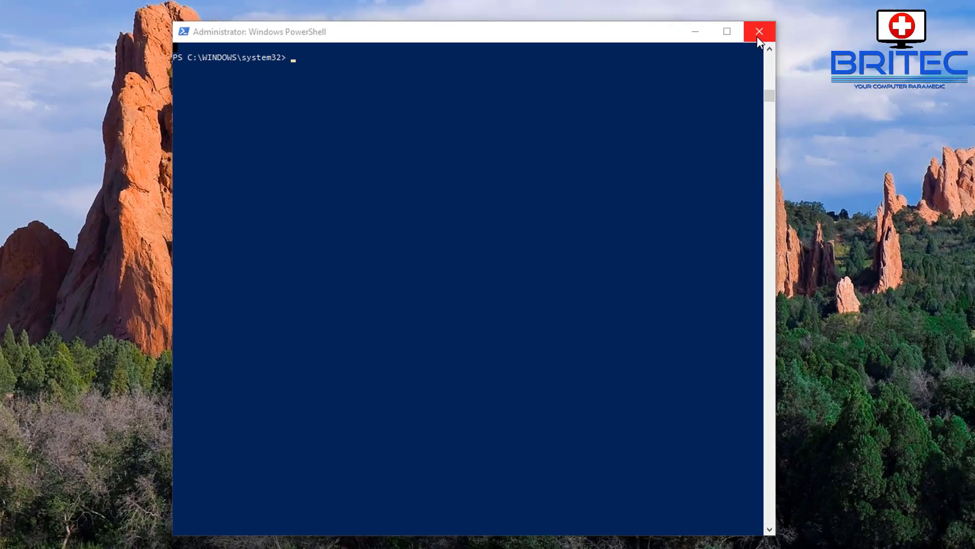
click(794, 21)
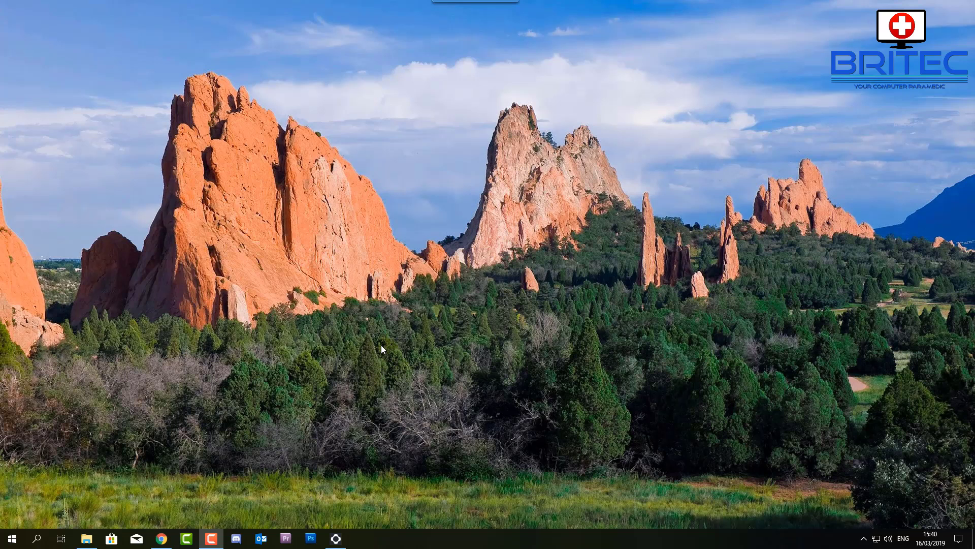
Reset the Microsoft Store by running wsreset, look through the Store's home page, and close it
right_click(11, 538)
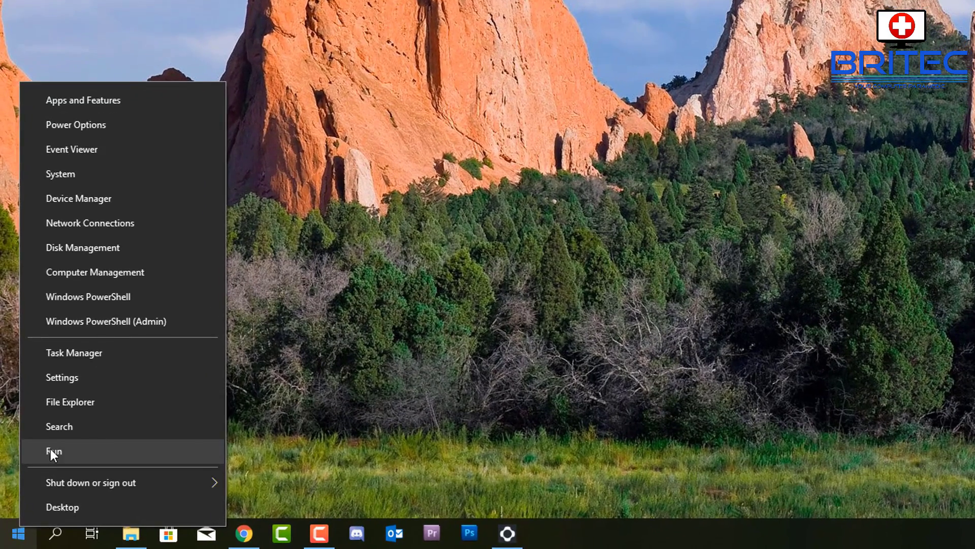
click(50, 451)
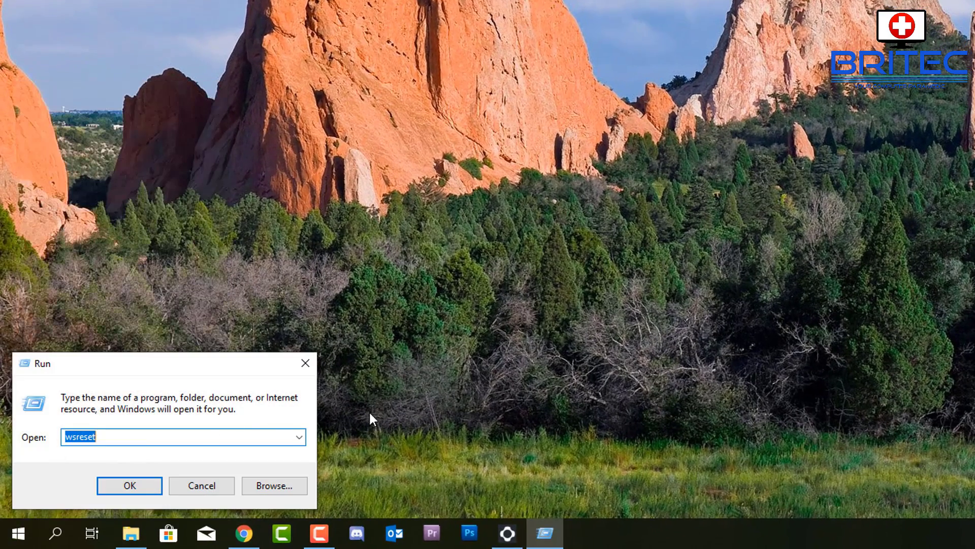
click(139, 434)
click(121, 487)
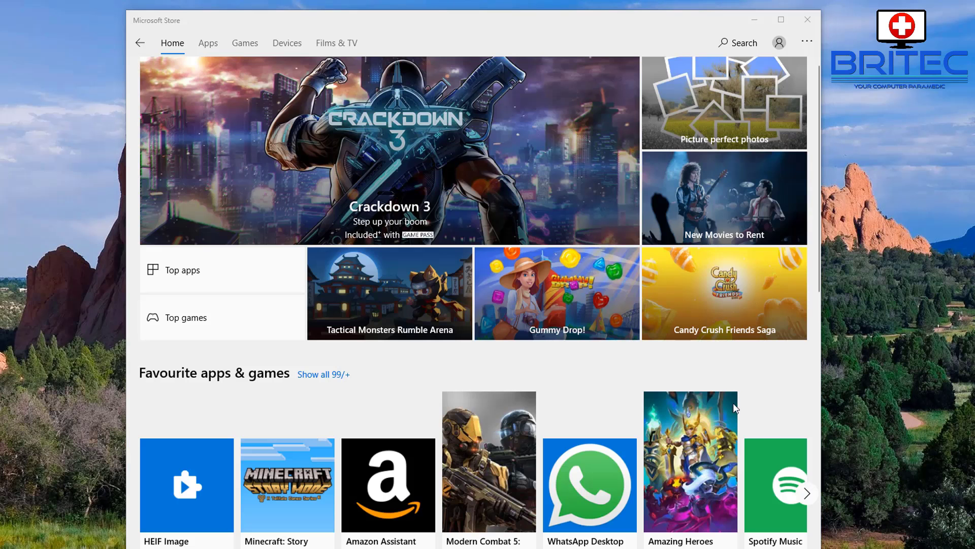
scroll(569, 321, down, 8)
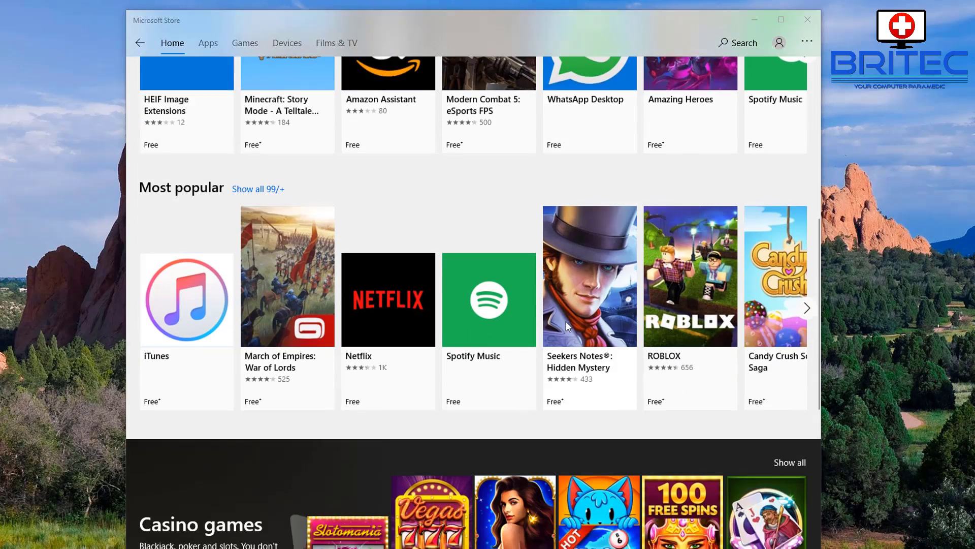
scroll(566, 321, down, 2)
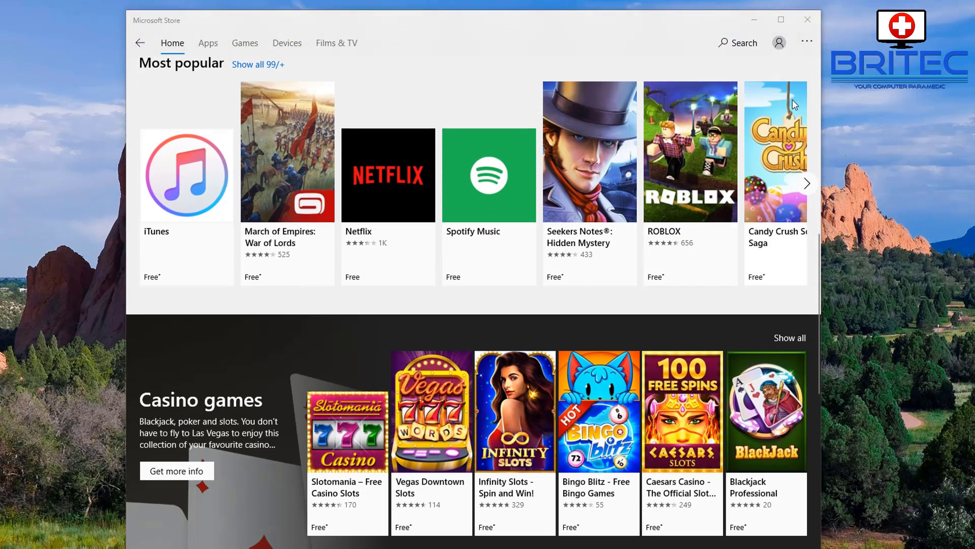
click(807, 23)
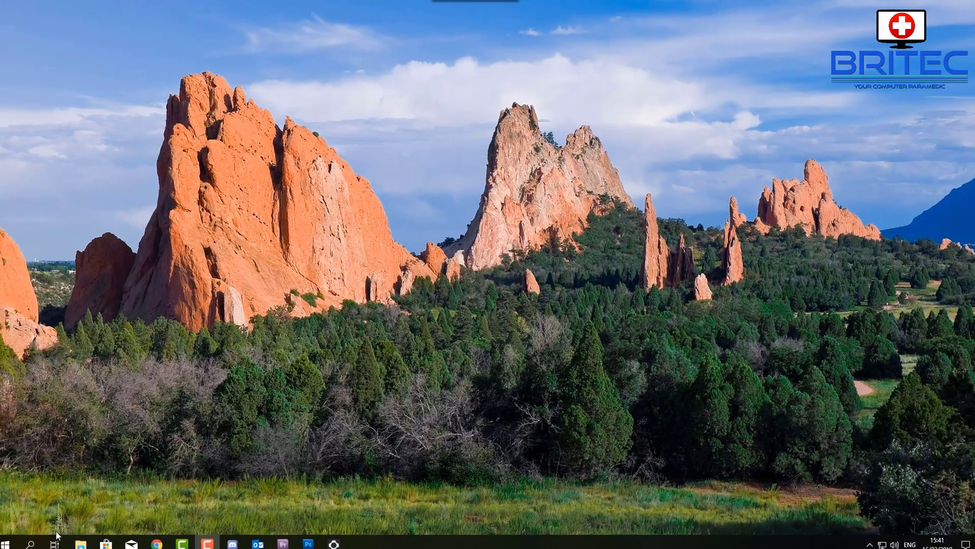
Test opening 20181124_215951.jpg from the photos folder and dismiss the message
key(super+e)
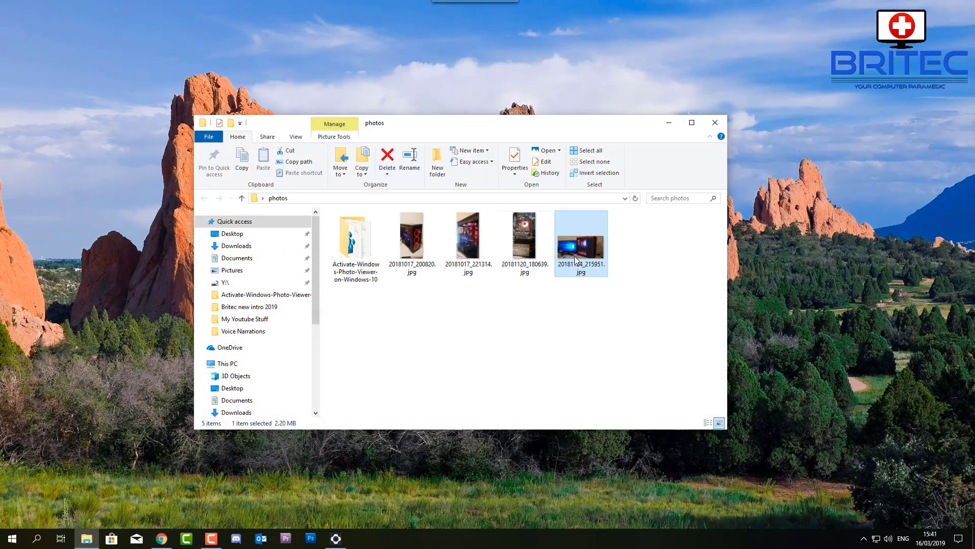
double_click(575, 256)
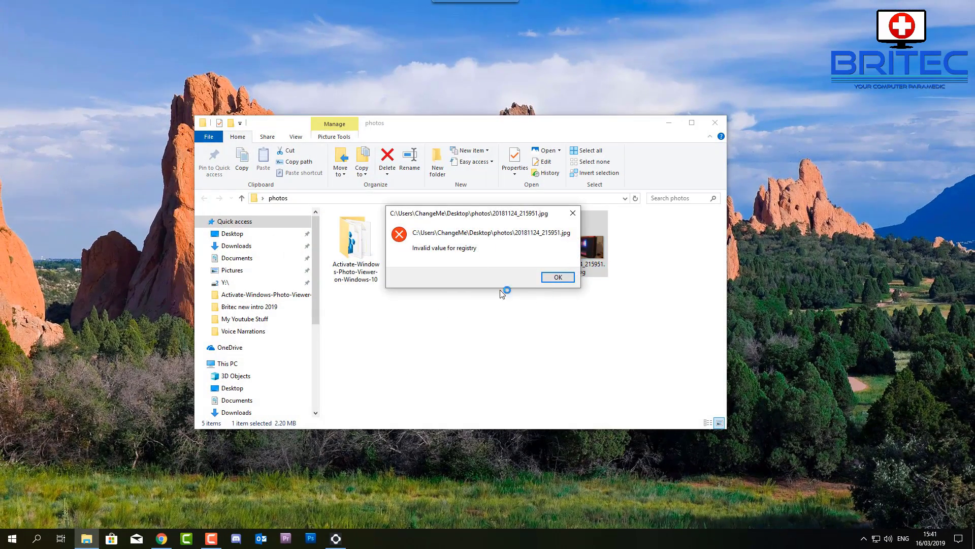
click(559, 277)
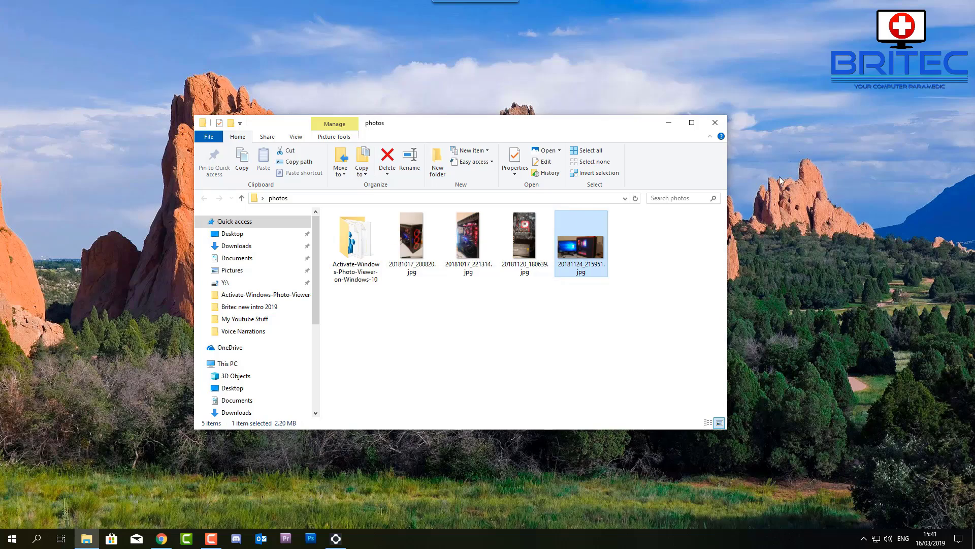
Open Command Prompt as administrator and scan the system files with sfc /scannow
key(super+d)
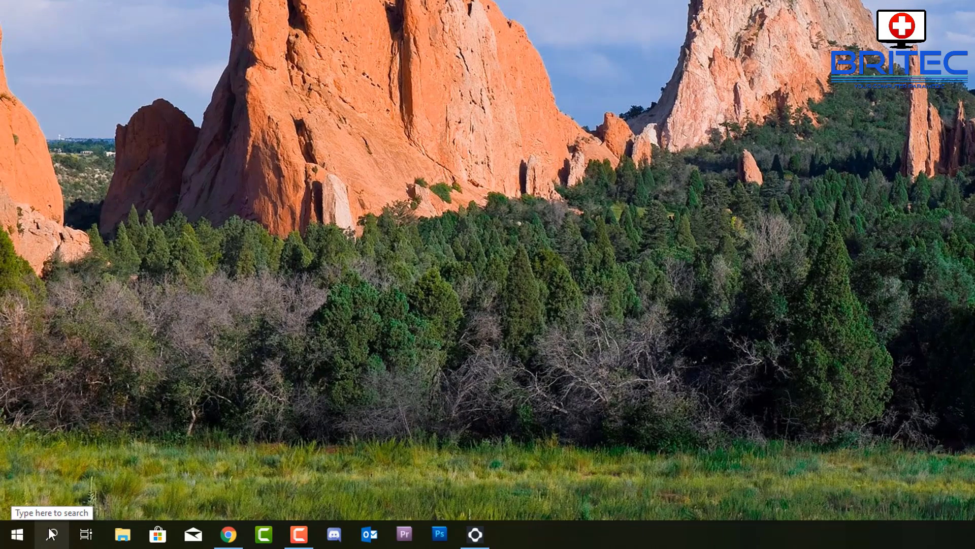
click(49, 536)
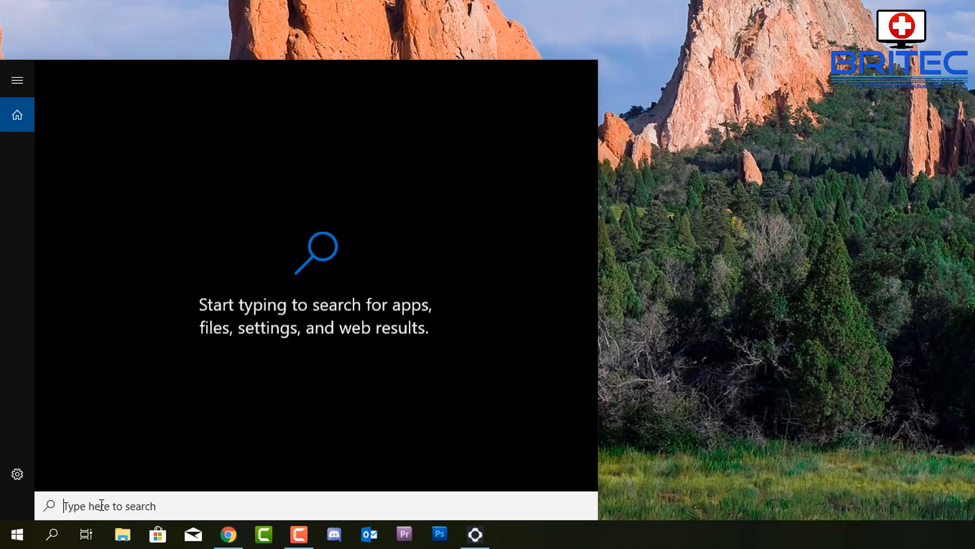
text(cmd)
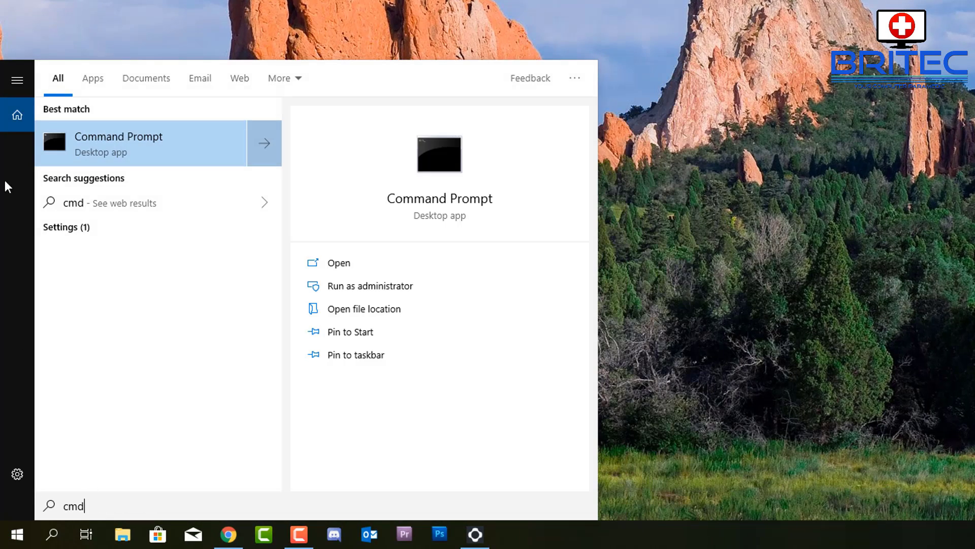
click(363, 292)
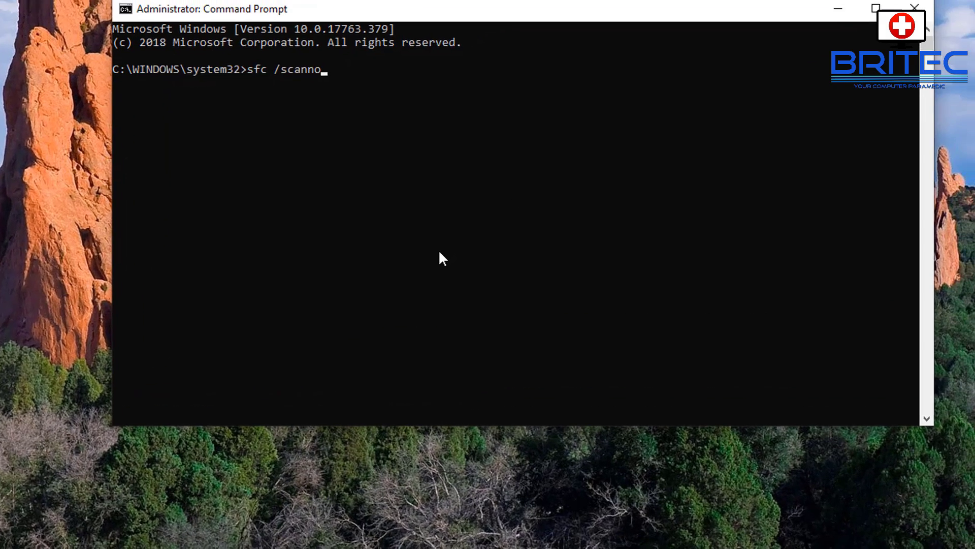
text(ow)
key(Return)
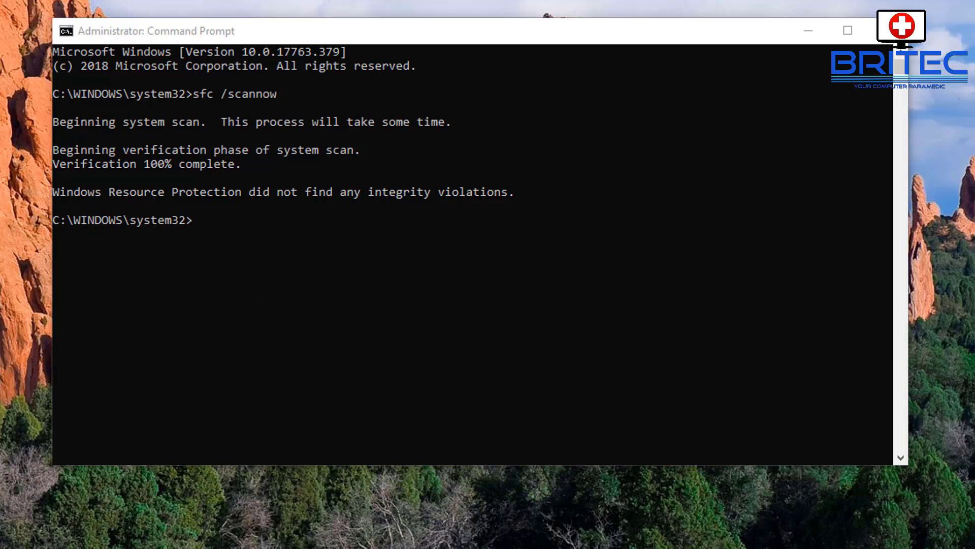
Repair the Windows image with DISM /Online /Cleanup-Image /RestoreHealth, and close the Command Prompt once it finishes
click(239, 253)
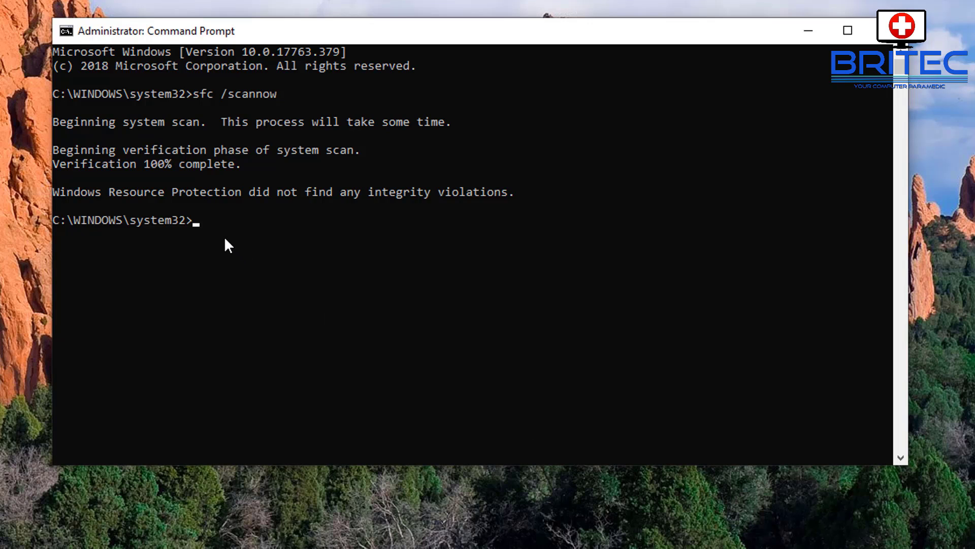
text(DISM /Online /Cleanup-Image /RestoreHealth)
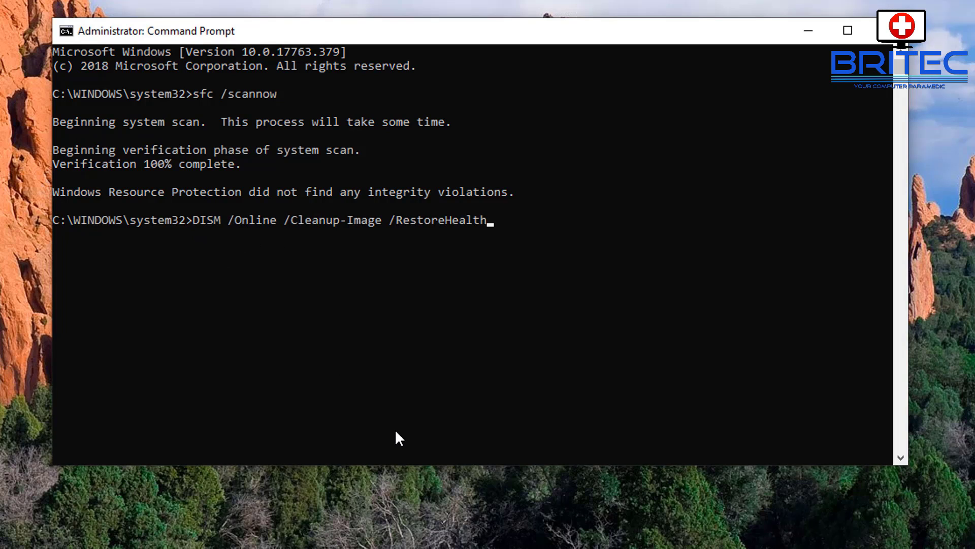
key(Return)
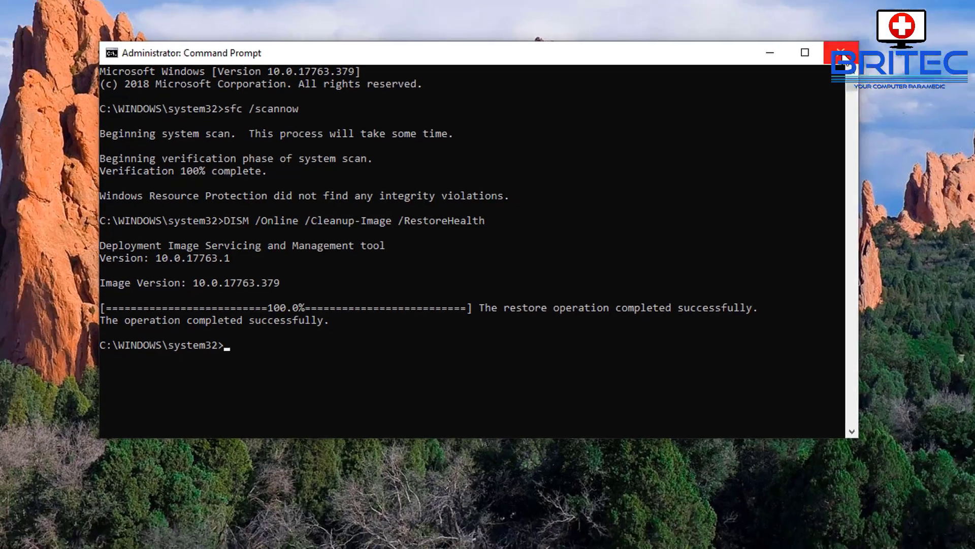
click(886, 30)
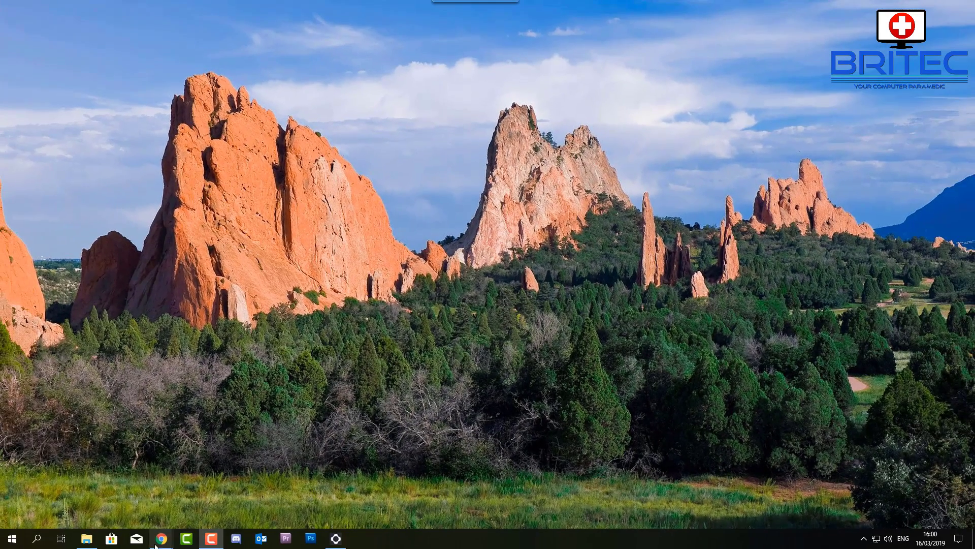
Test opening 20181017_200820.jpg from the photos folder, dismiss the message and close the folder window
click(77, 545)
double_click(415, 247)
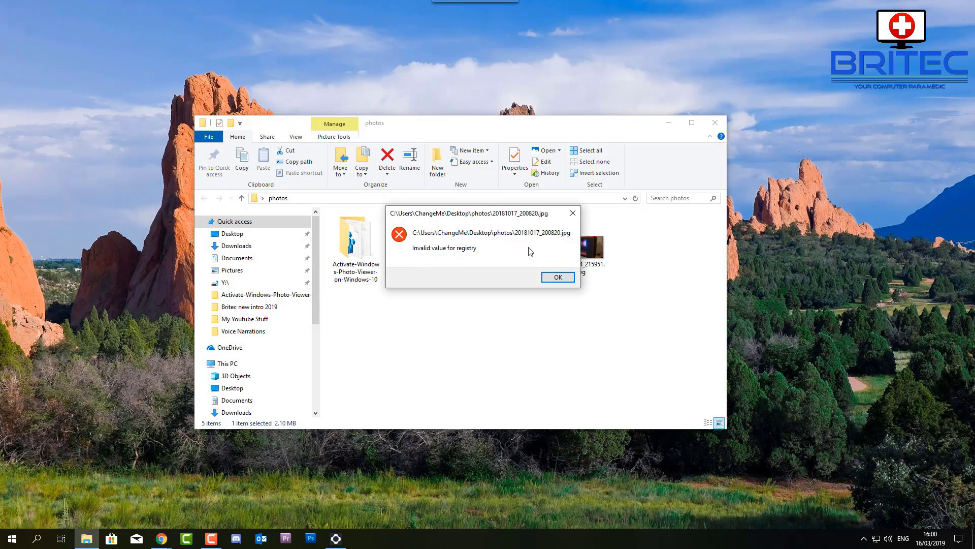
click(564, 278)
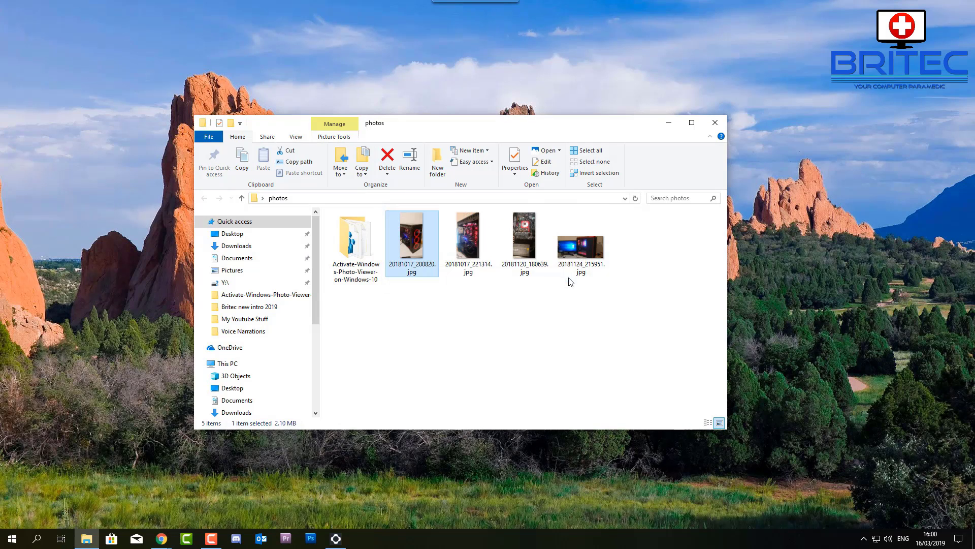
click(714, 124)
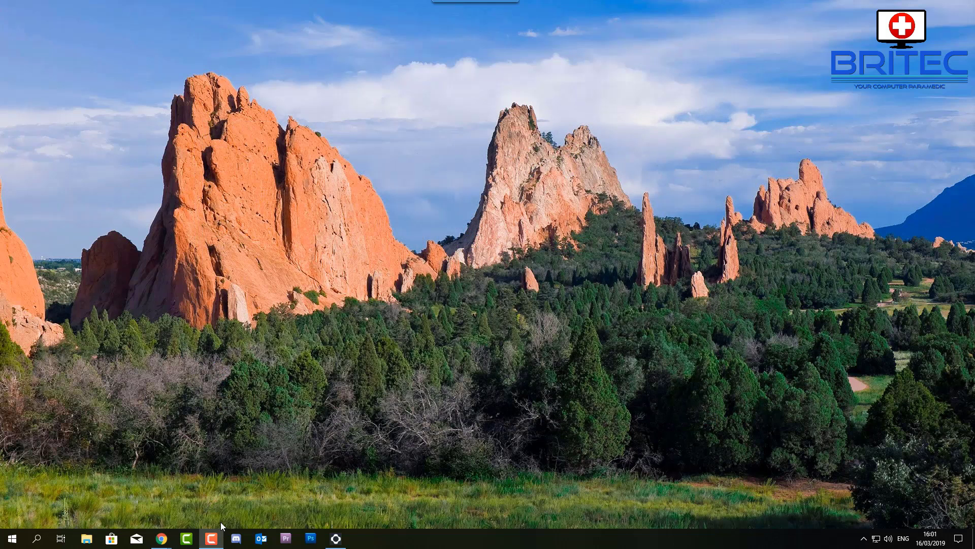
Open the Registry Editor with regedit and go to the HKEY_CURRENT_USER\Software\Classes key
click(36, 538)
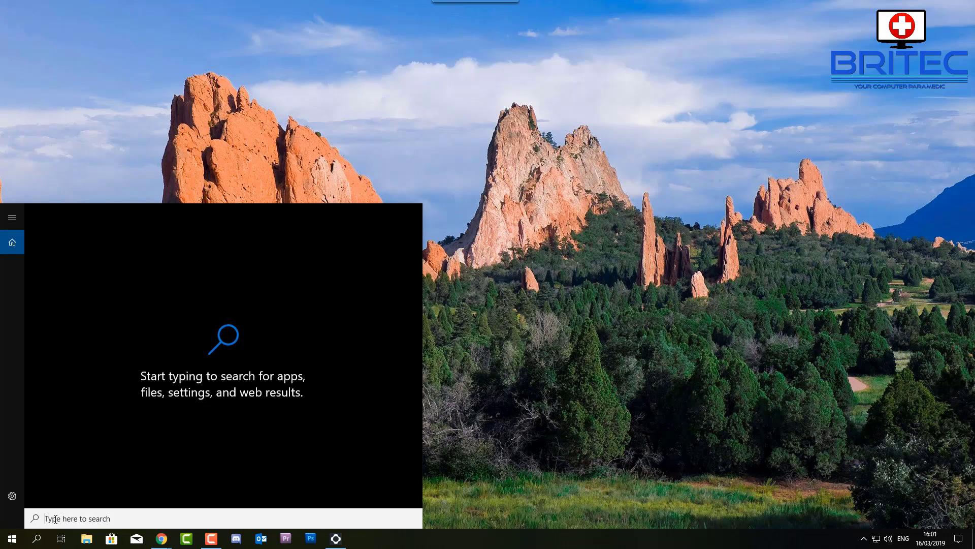
text(regedit)
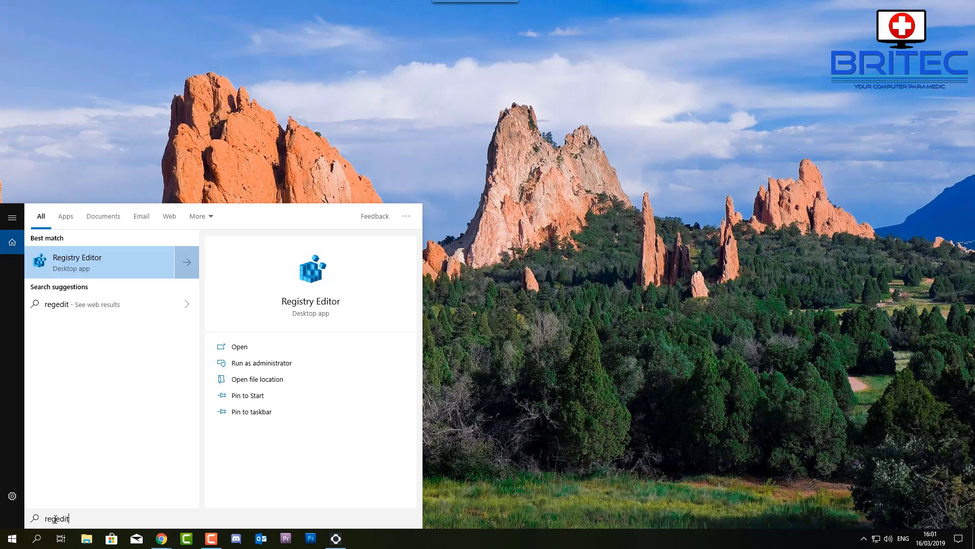
click(84, 269)
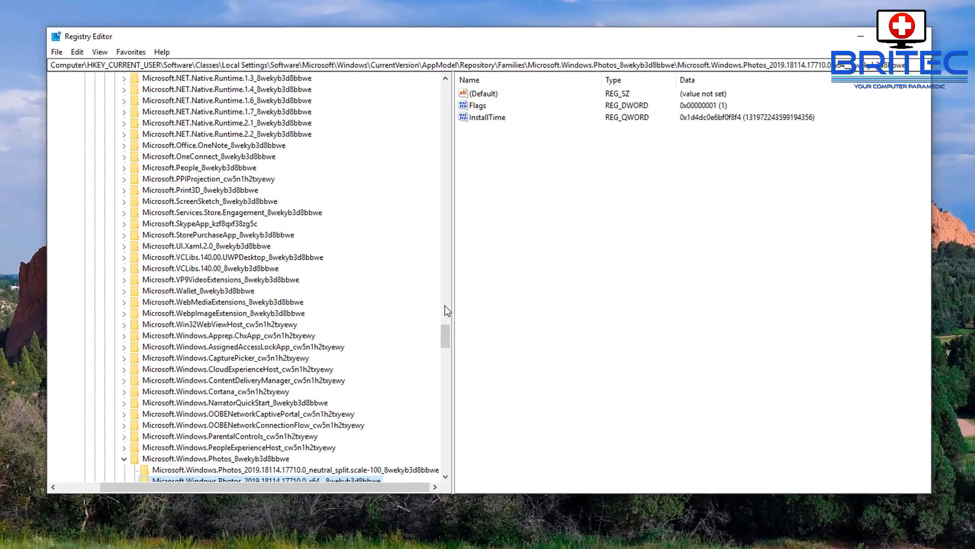
drag(446, 332, 475, 76)
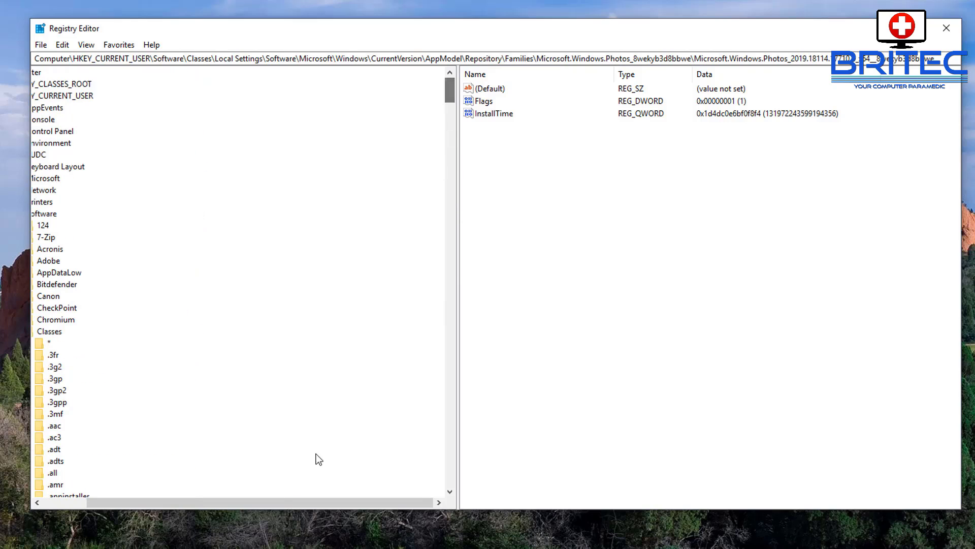
drag(279, 502, 141, 504)
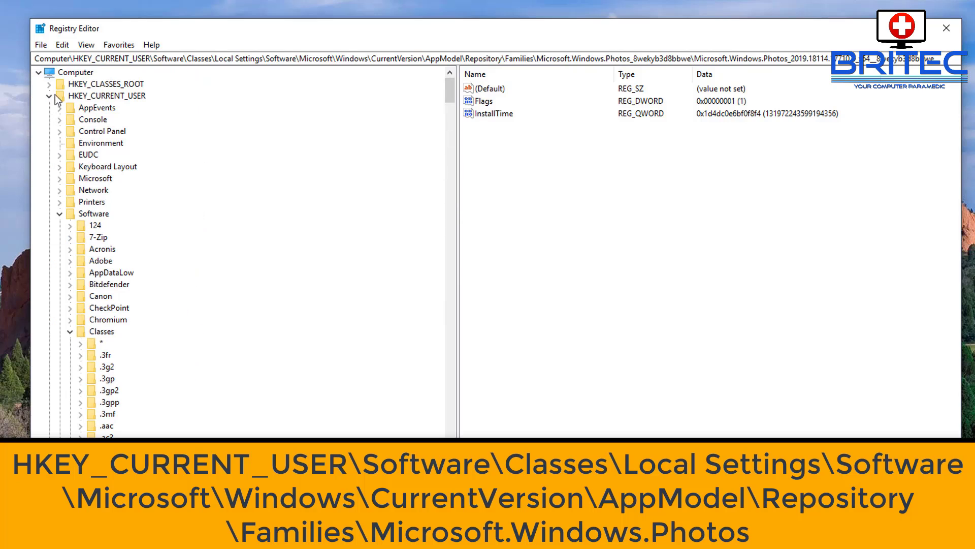
click(115, 97)
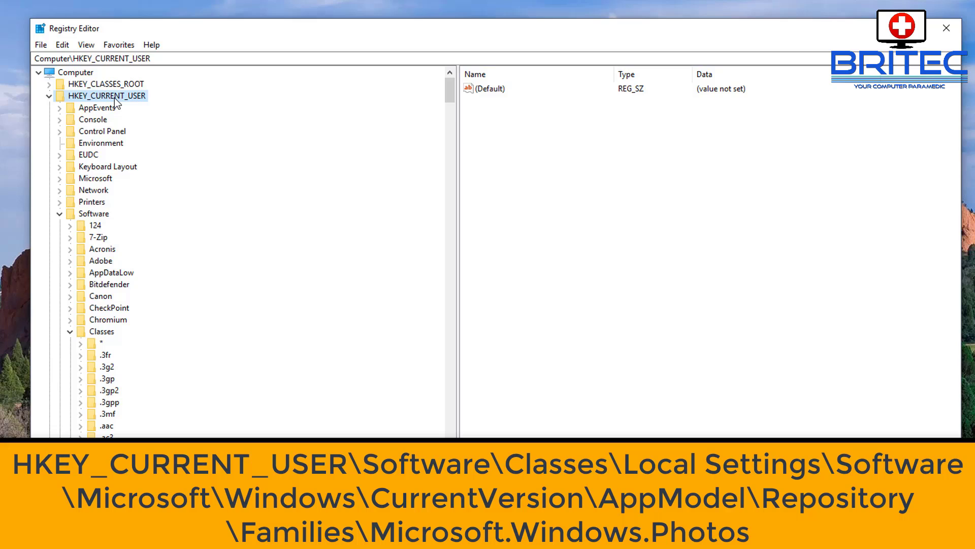
click(92, 217)
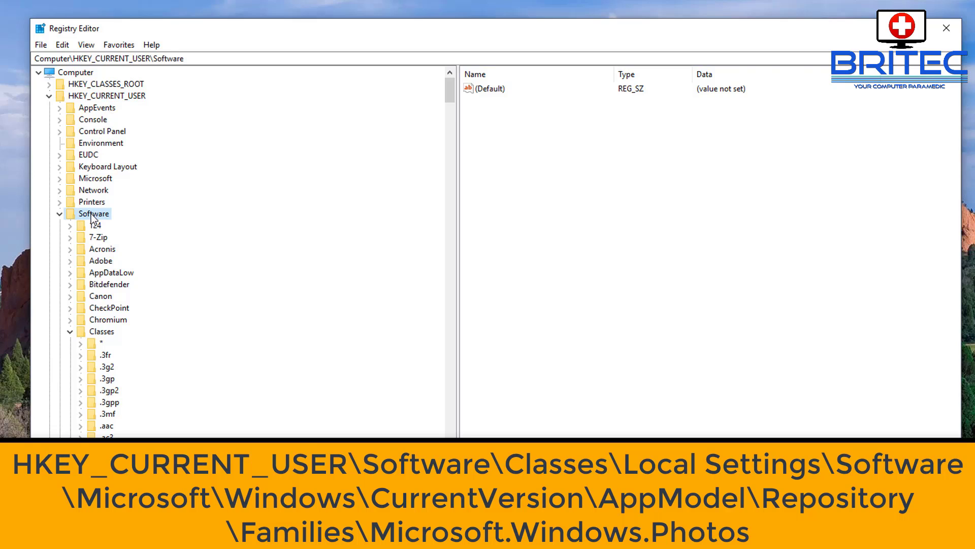
click(90, 332)
Under Classes, go to Local Settings\Software\Microsoft\Windows\CurrentVersion\AppModel\Repository\Families and bring its subkeys into view
drag(449, 90, 424, 295)
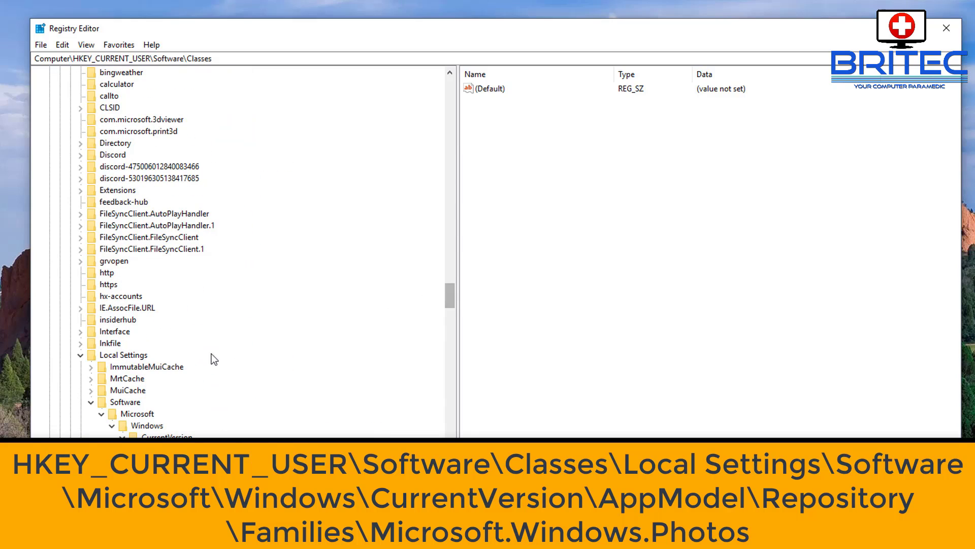
click(122, 356)
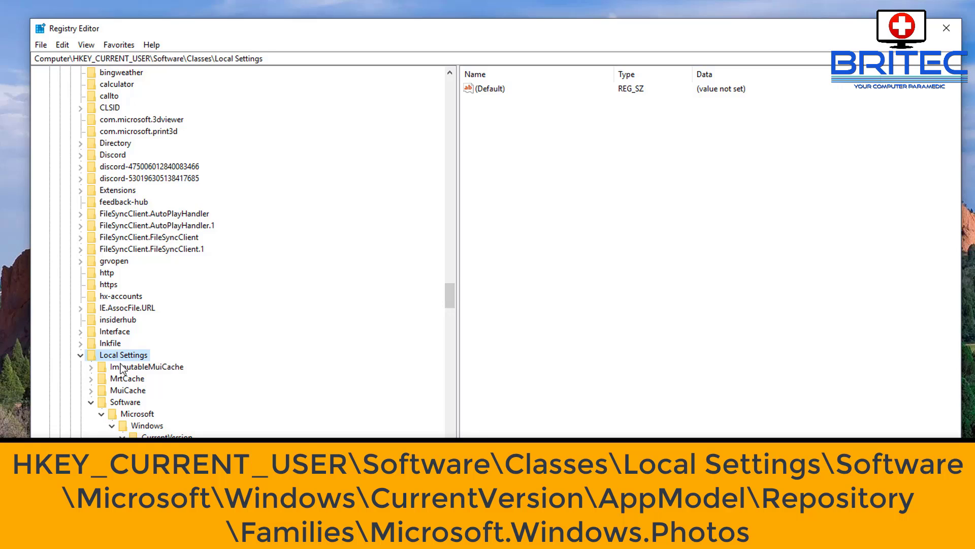
click(125, 405)
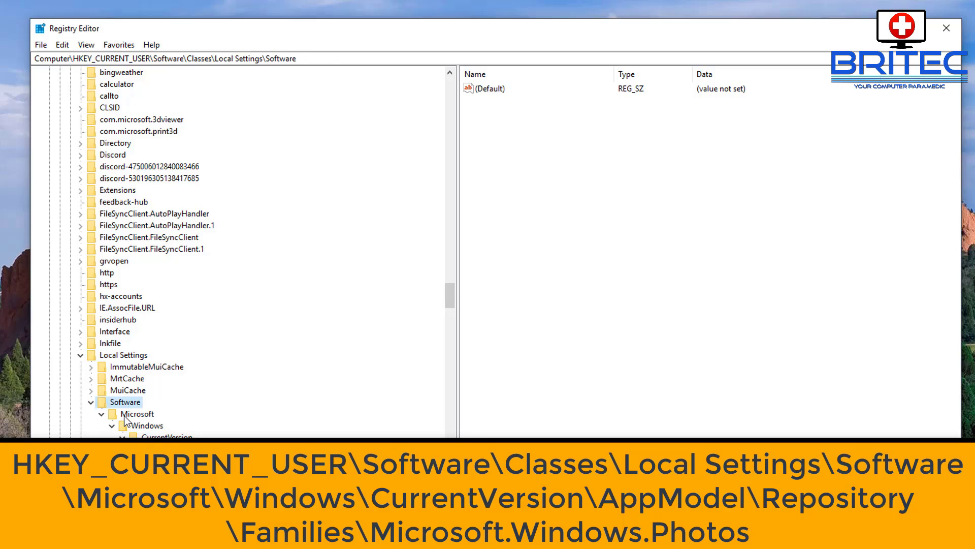
click(126, 415)
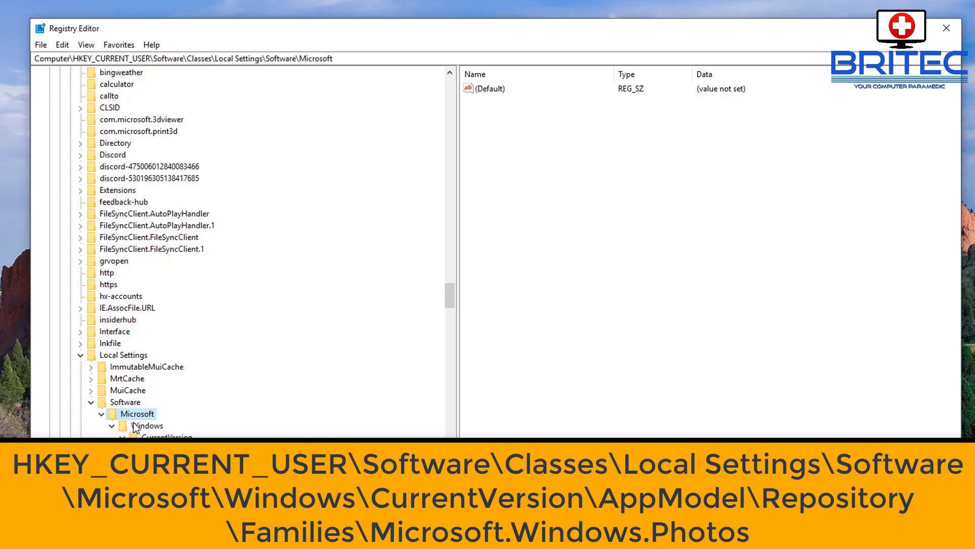
click(135, 426)
click(147, 437)
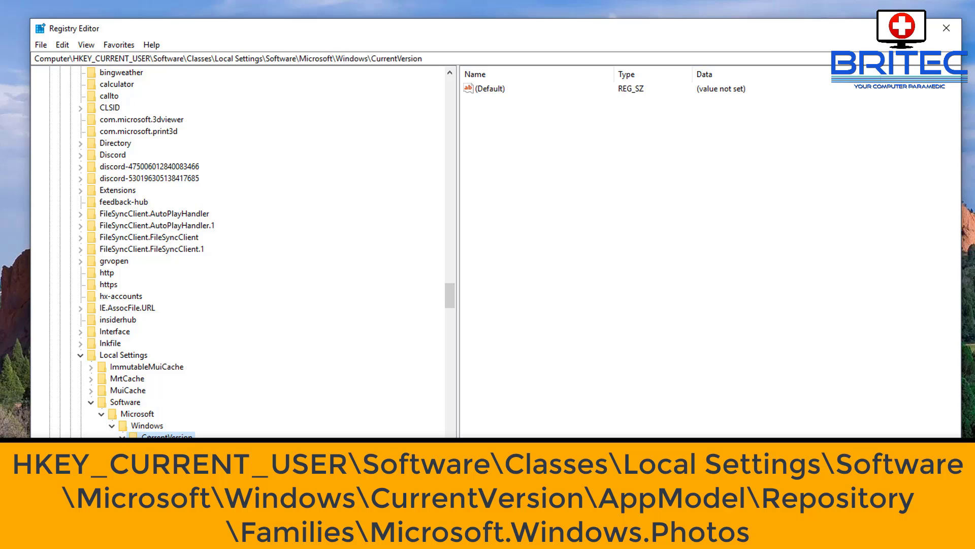
click(163, 448)
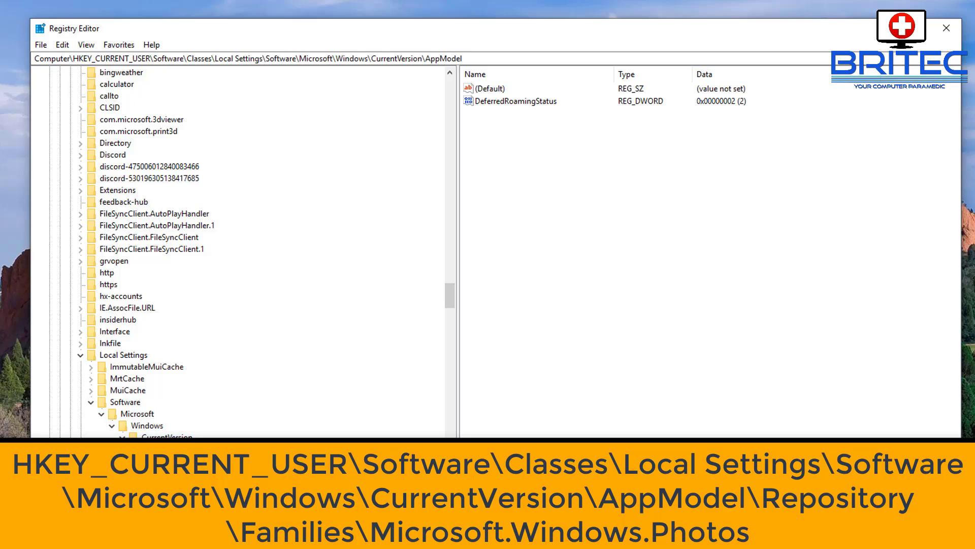
click(175, 460)
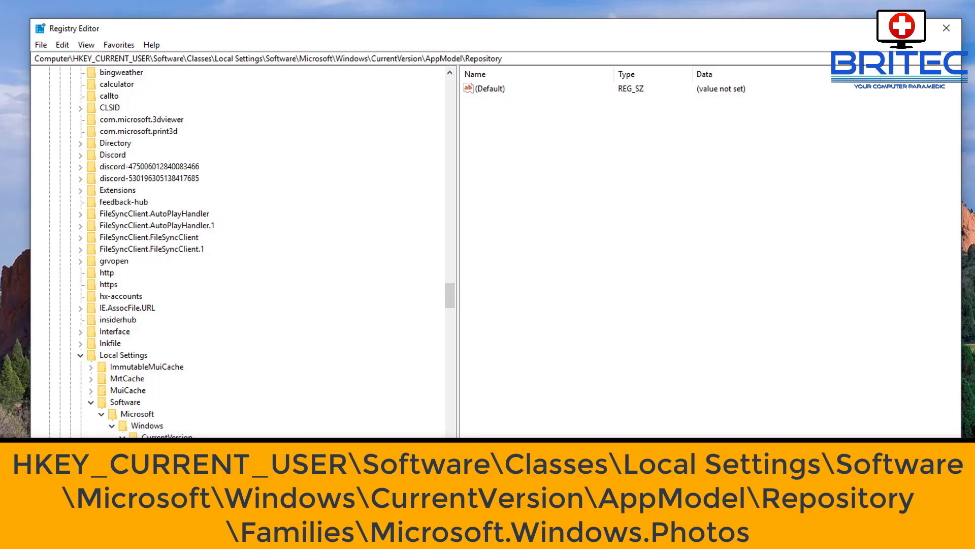
click(188, 471)
double_click(188, 471)
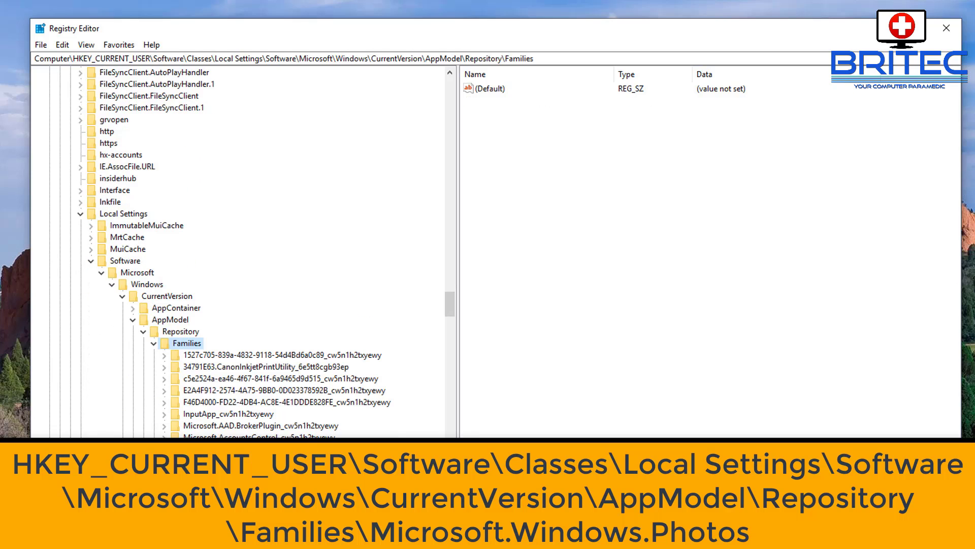
Locate Microsoft.Windows.Photos_8wekyb3d8bbwe under Families, select its neutral_split.scale-100 subkey and widen the key tree to show full names
scroll(334, 447, down, 9)
drag(455, 321, 465, 358)
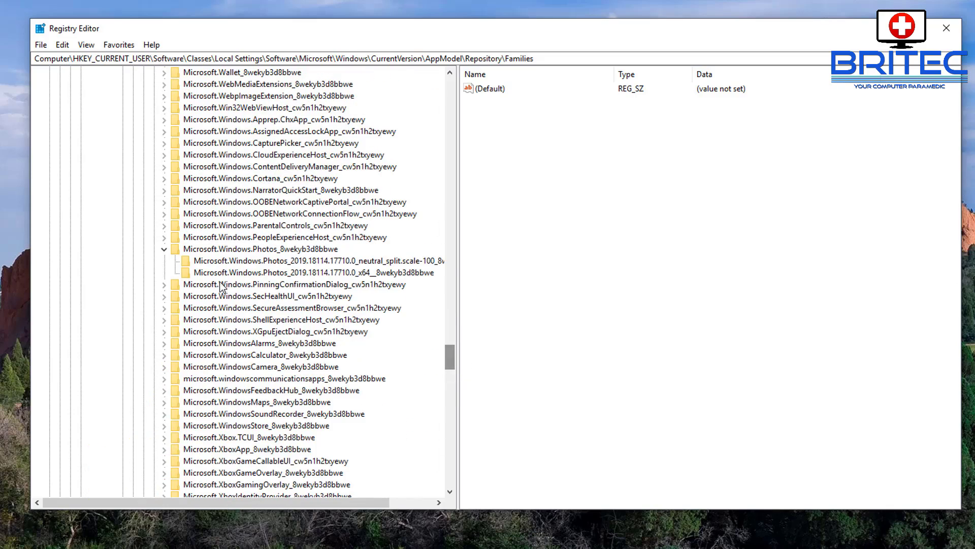
click(195, 249)
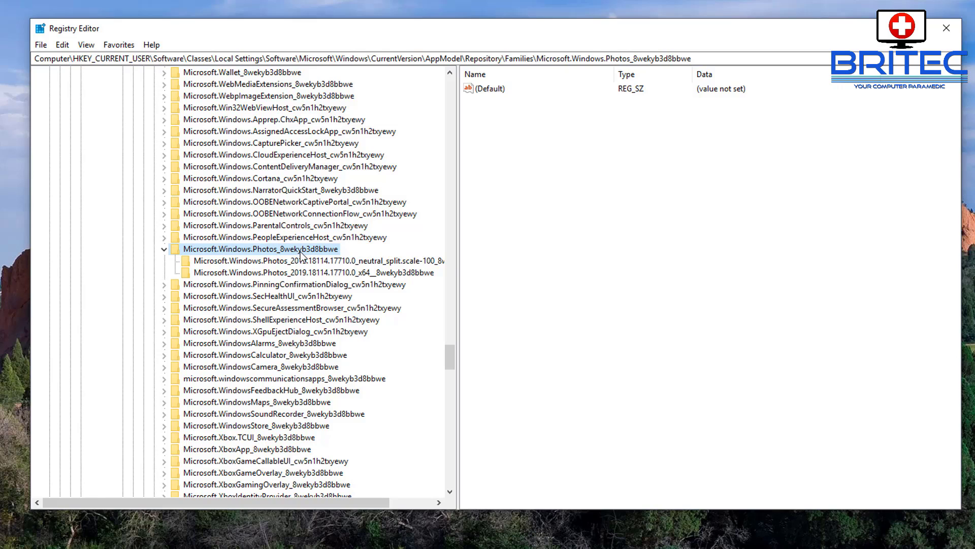
click(317, 275)
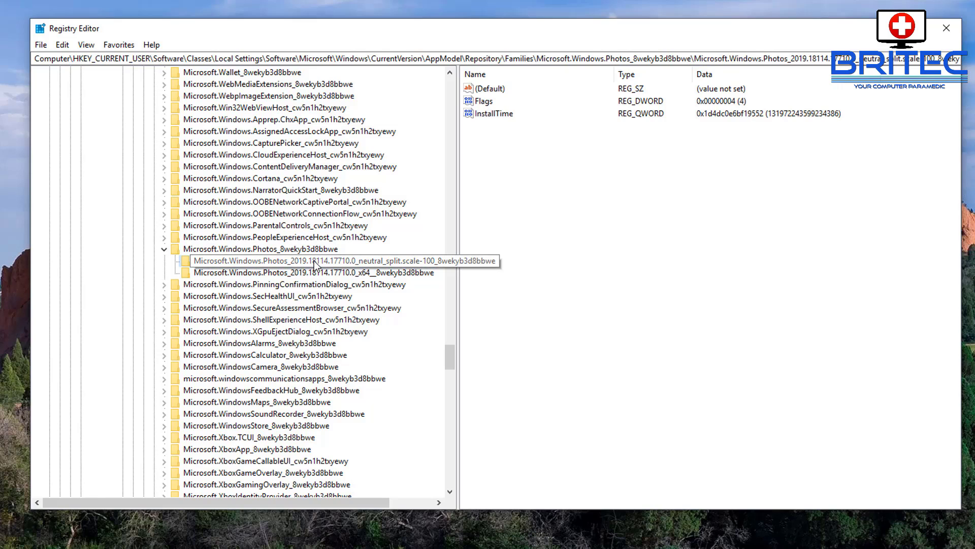
click(315, 261)
drag(457, 265, 591, 269)
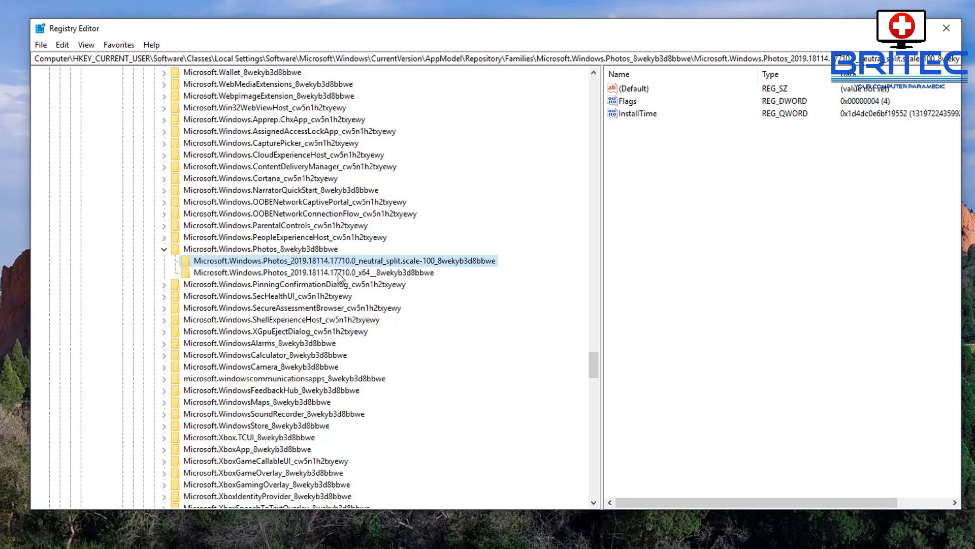
Delete the Microsoft.Windows.Photos_2019.18114.17710.0_x64__8wekyb3d8bbwe subkey and confirm the permanent deletion
click(317, 272)
right_click(322, 275)
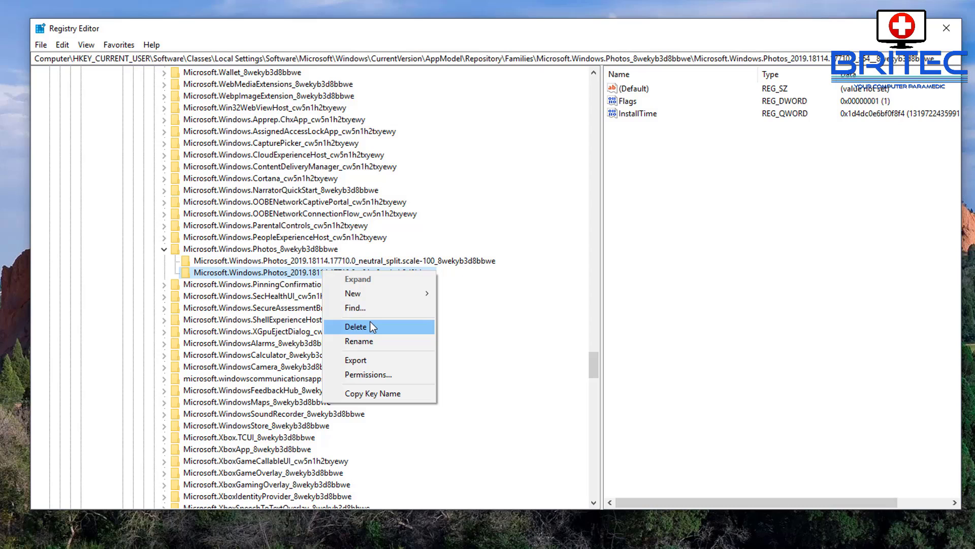
click(371, 326)
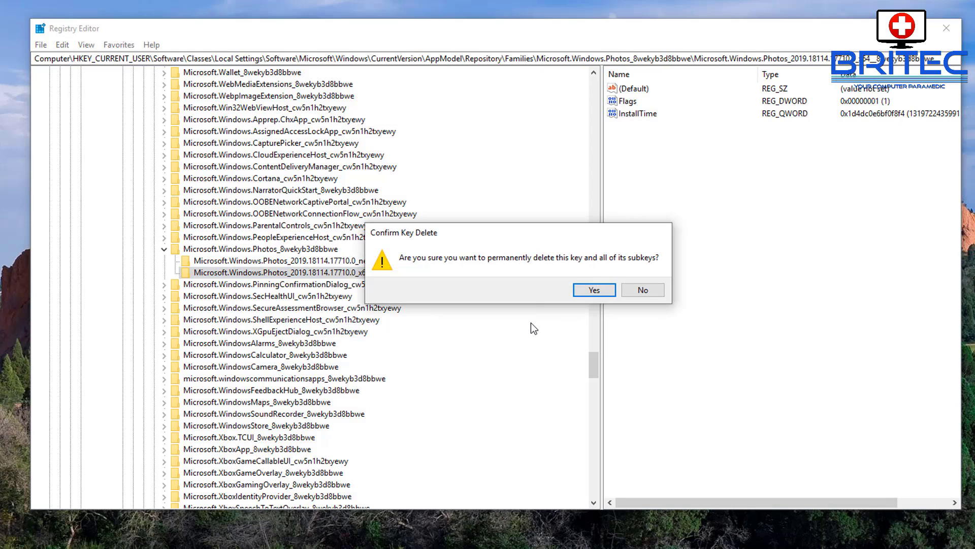
click(594, 290)
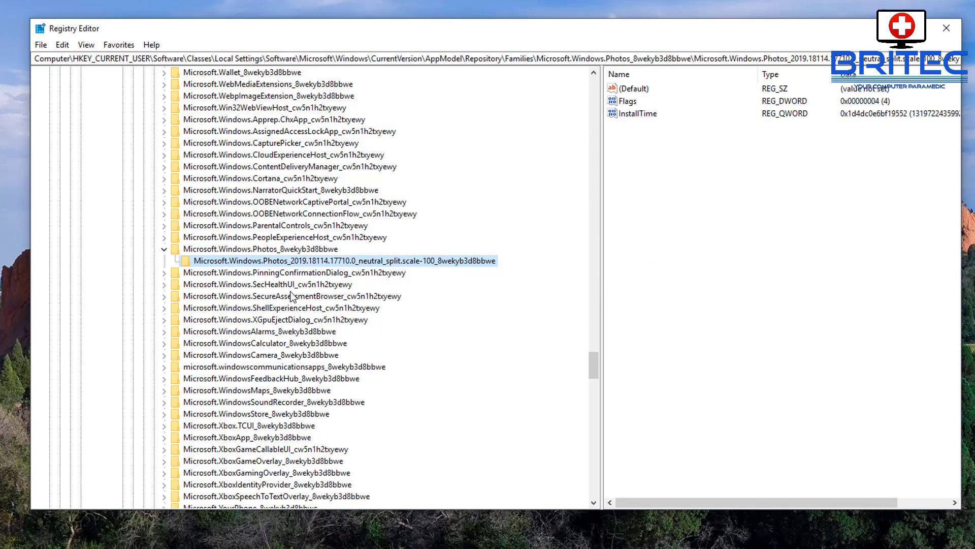
Delete the Microsoft.Windows.Photos_2019.18114.17710.0_neutral_split.scale-100_8wekyb3d8bbwe subkey, confirm the deletion and dismiss the Registry Editor window
right_click(313, 261)
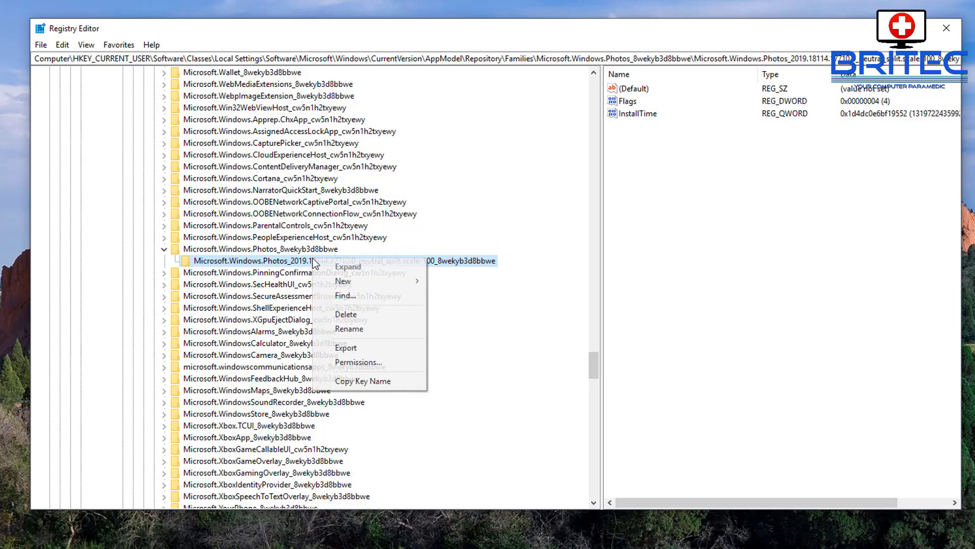
click(369, 317)
click(594, 290)
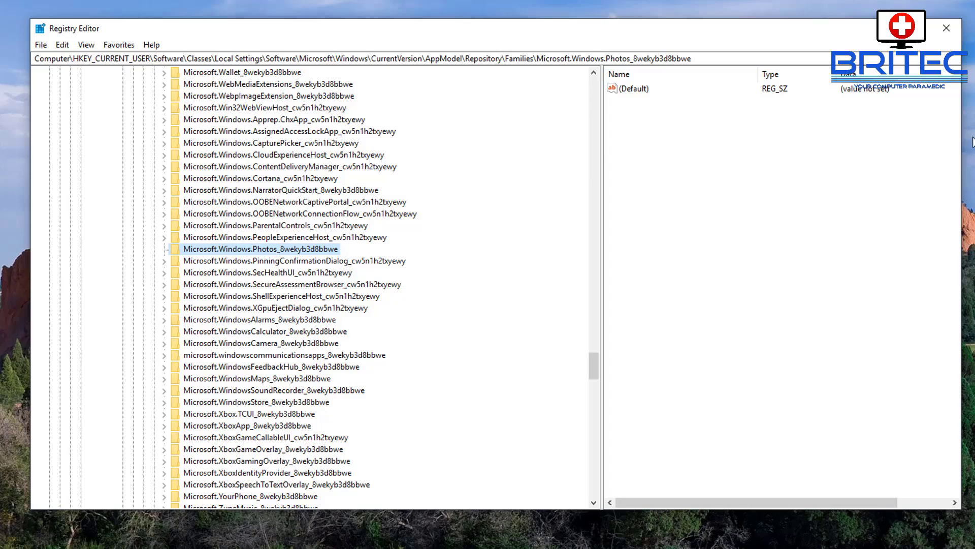
click(947, 27)
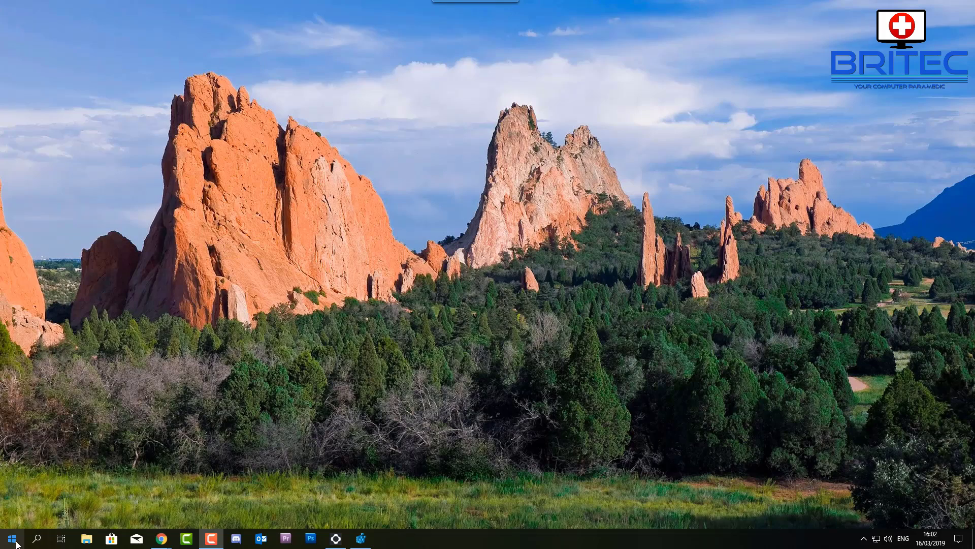
Open Windows Settings, find Microsoft Photos among the installed apps and open its advanced options
click(15, 541)
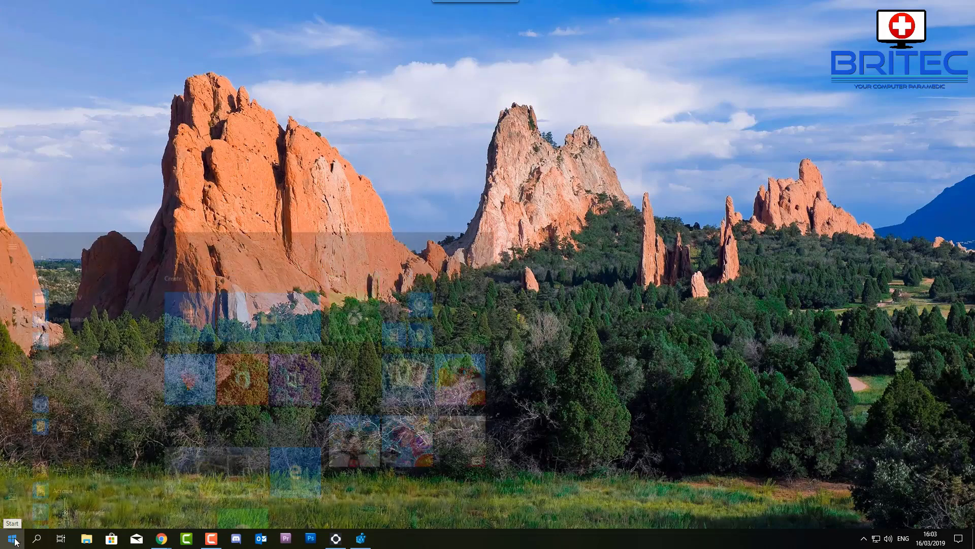
click(13, 492)
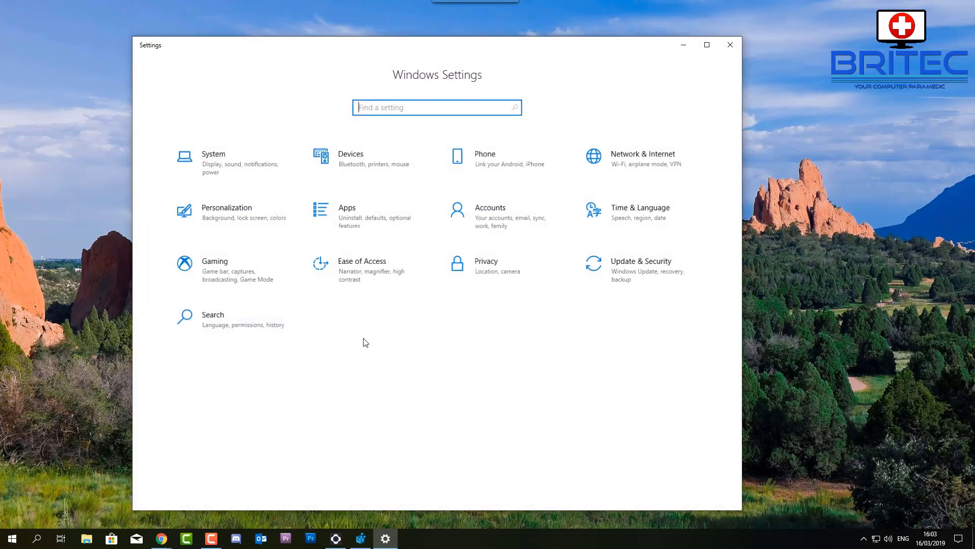
click(369, 216)
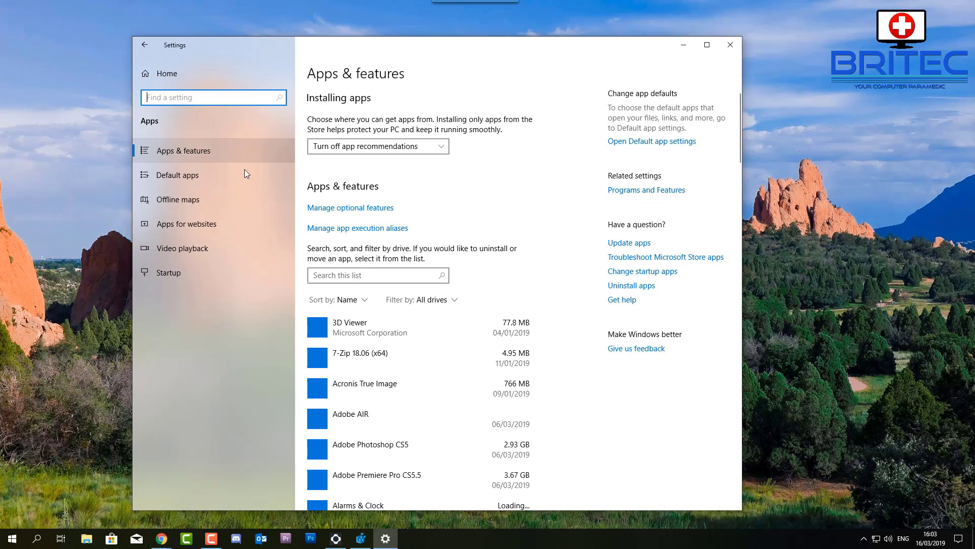
scroll(471, 410, down, 7)
scroll(469, 417, down, 10)
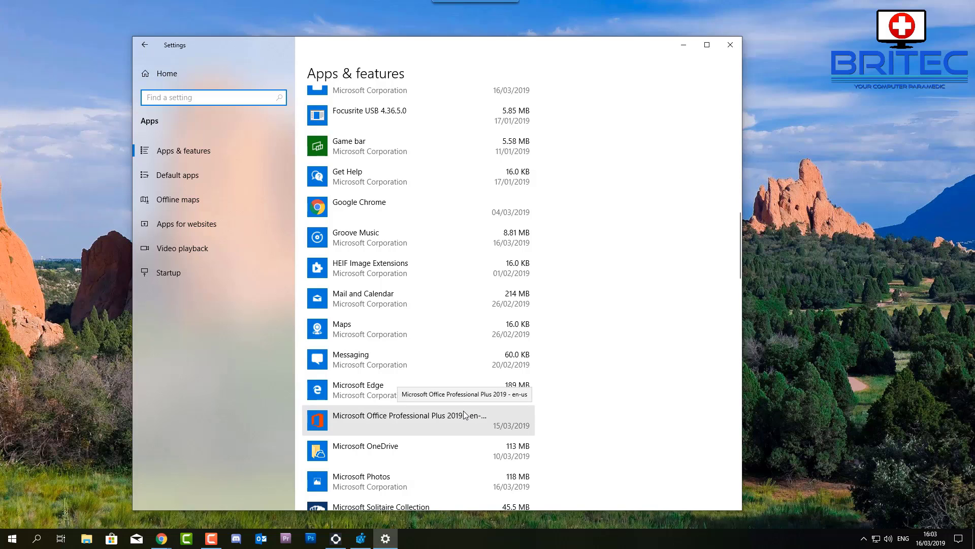
scroll(463, 411, down, 2)
click(445, 416)
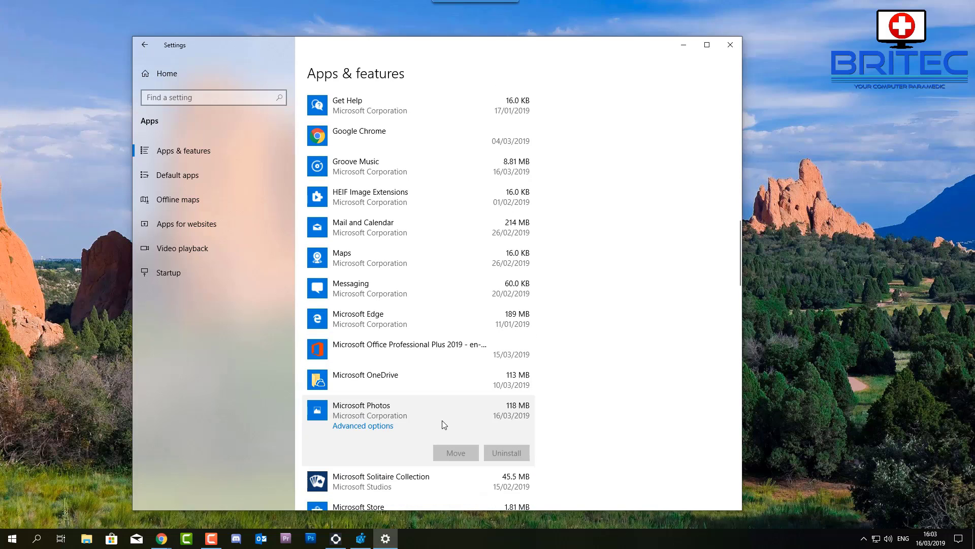
click(375, 426)
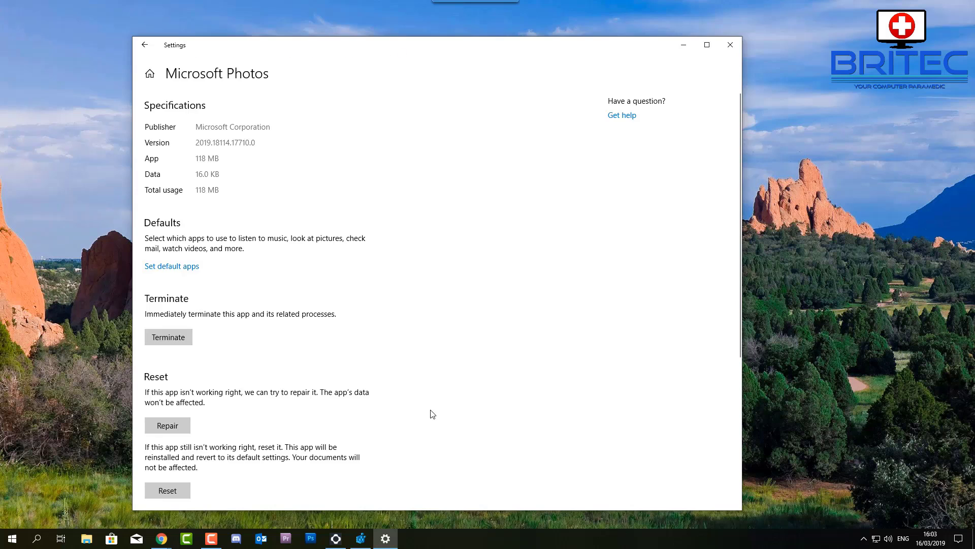
Repair the Microsoft Photos app, reset it with confirmation of the data deletion, and close Settings
click(173, 426)
scroll(172, 424, down, 4)
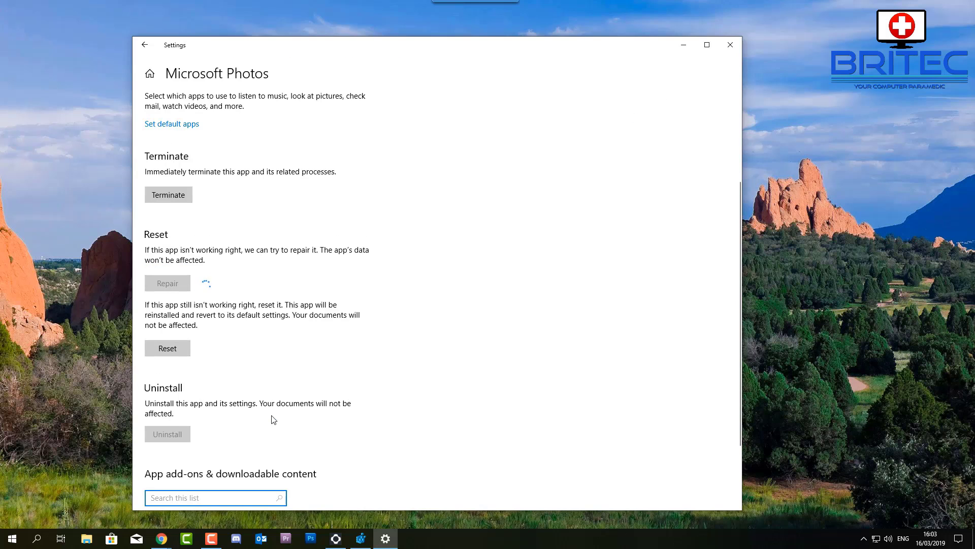
click(170, 350)
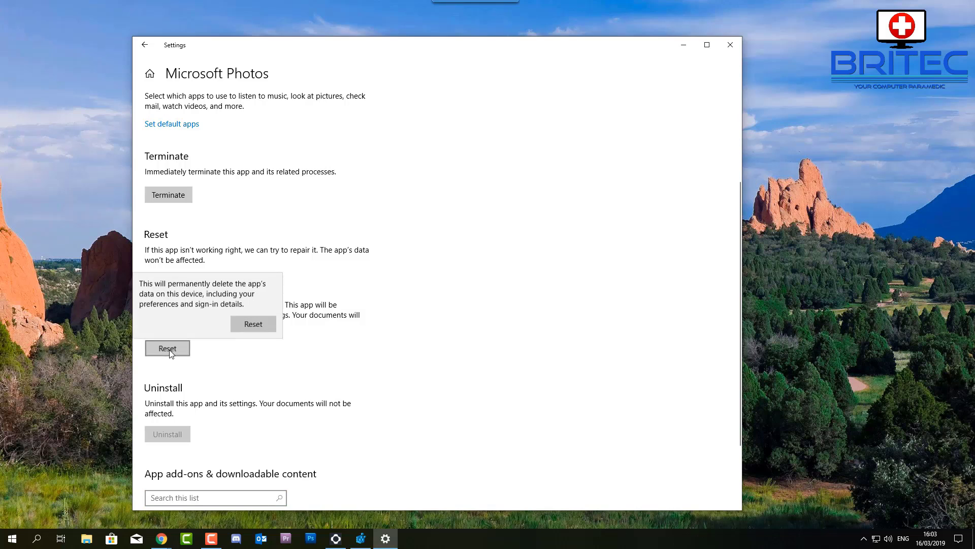
click(240, 322)
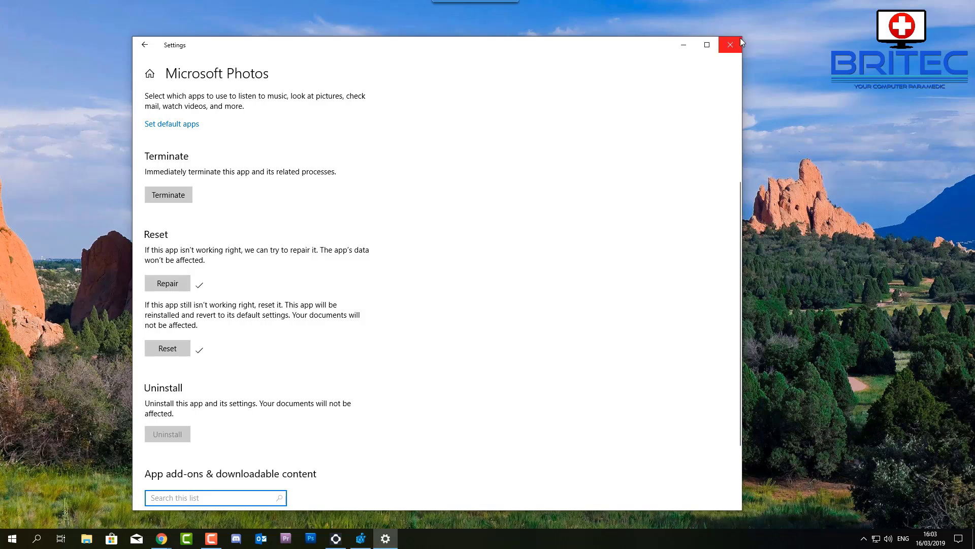
click(730, 47)
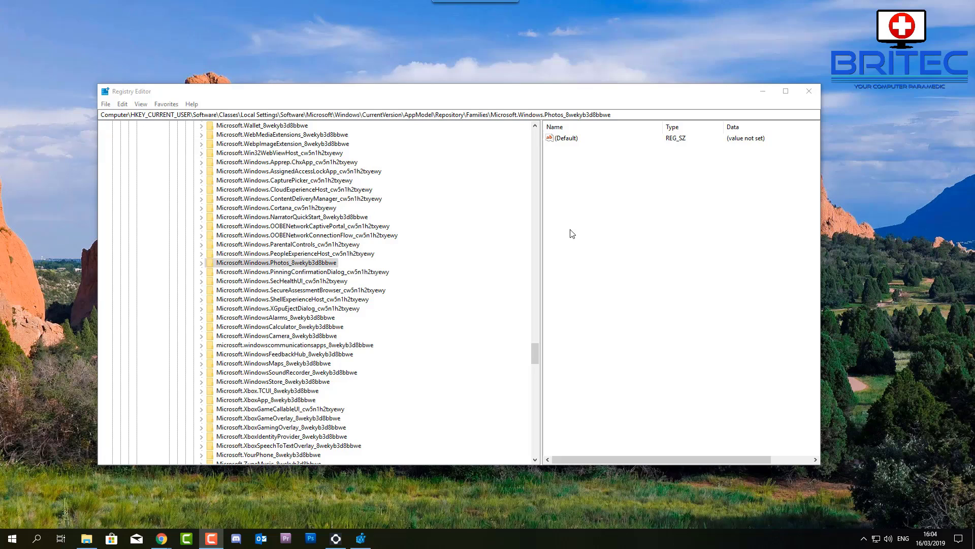
Refresh the Registry Editor, expand Microsoft.Windows.Photos_8wekyb3d8bbwe to check its subkeys, and minimize the window
click(142, 104)
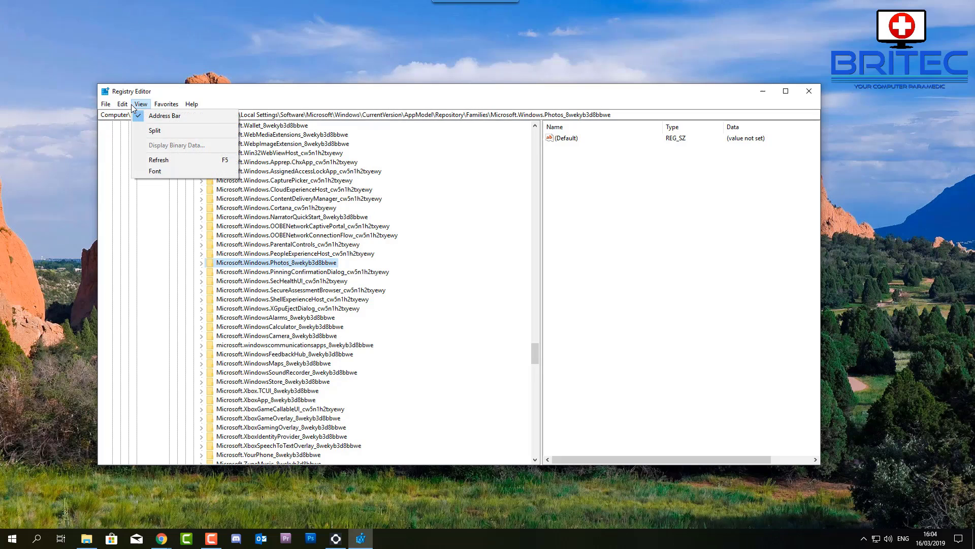
click(144, 161)
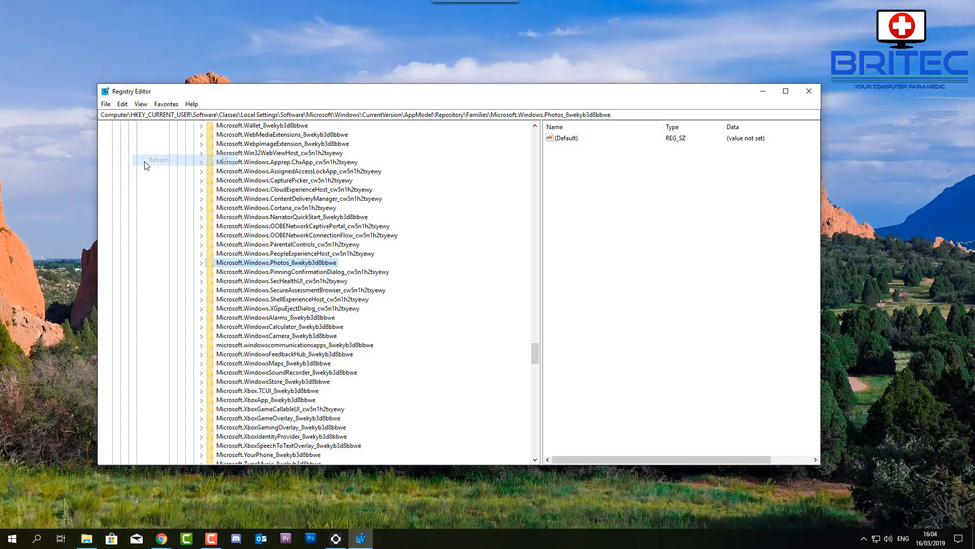
click(202, 263)
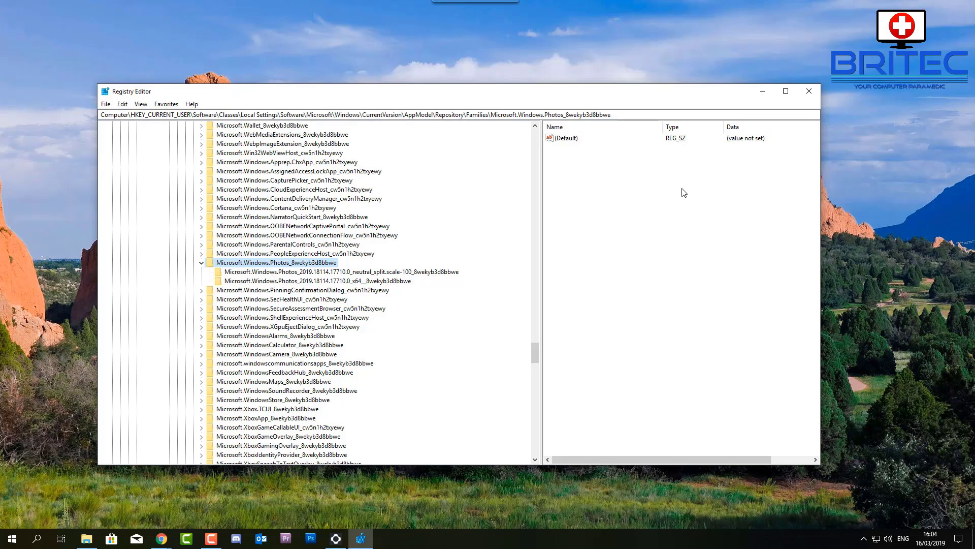
click(763, 91)
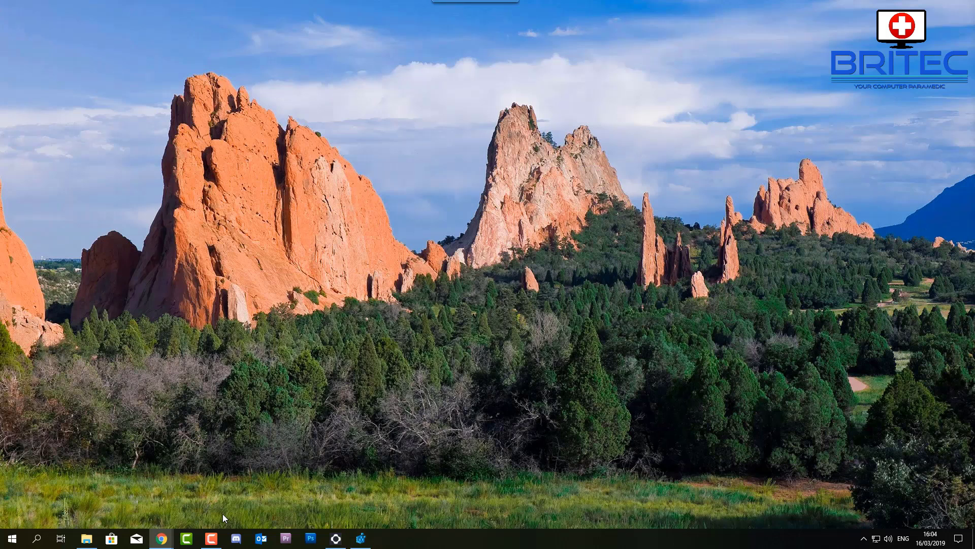
Test opening 20181017_200820.jpg from the photos folder twice, dismissing each dialog, and close the folder window
click(86, 538)
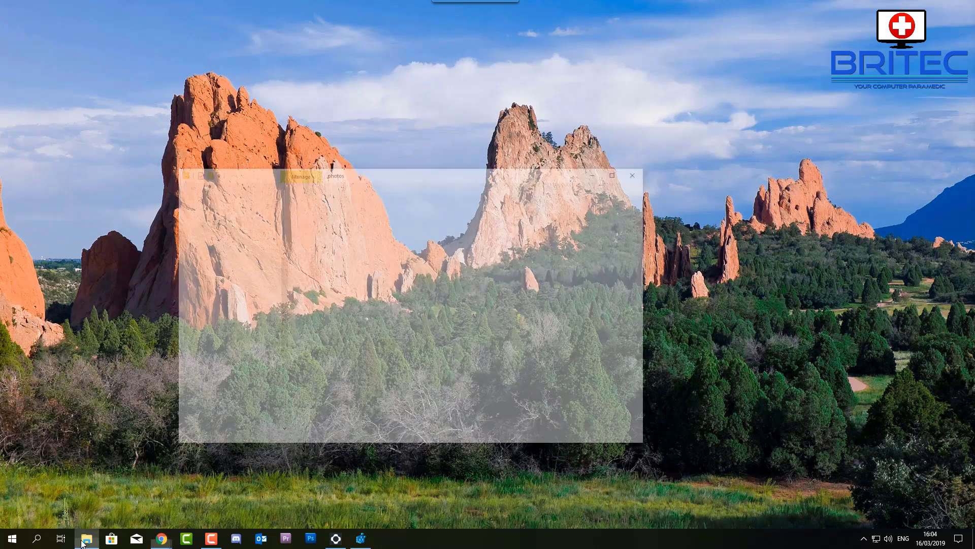
double_click(416, 244)
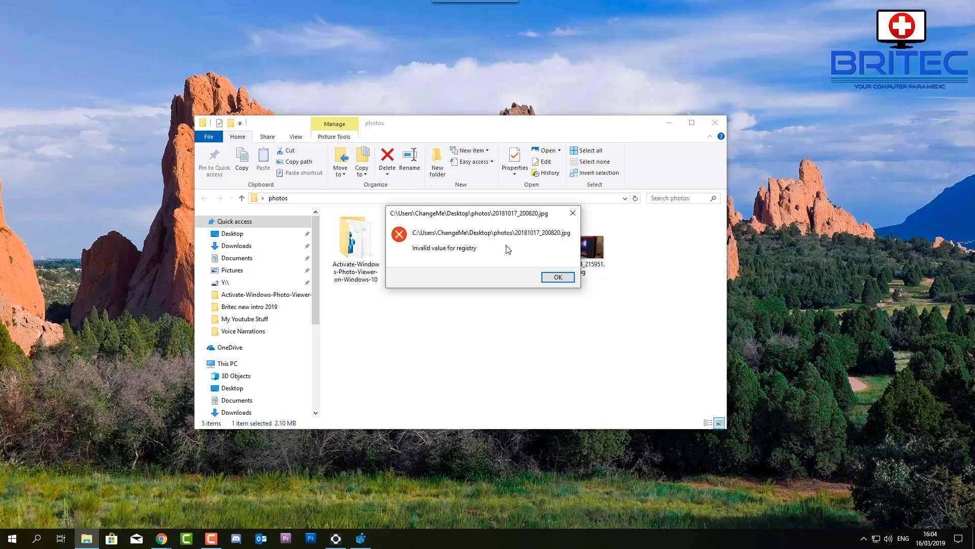
click(558, 277)
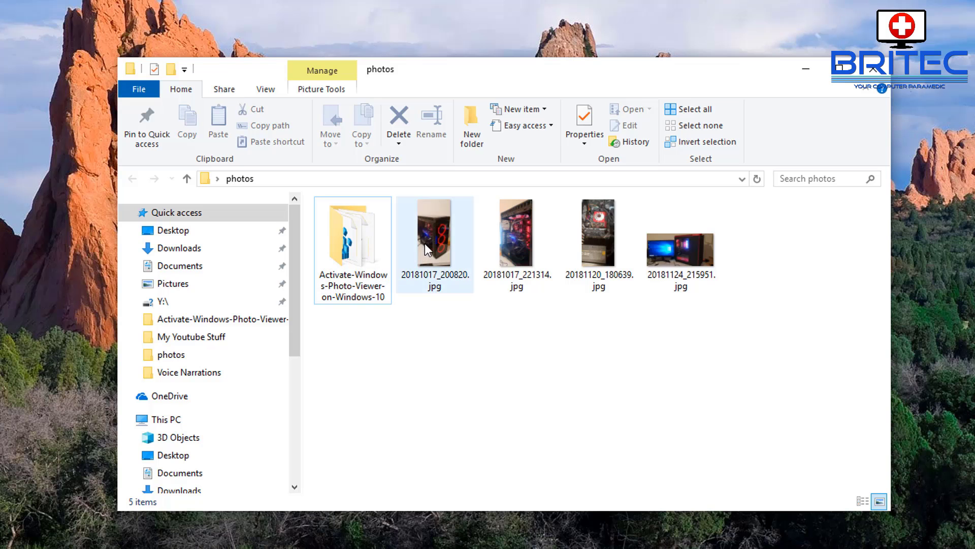
double_click(407, 247)
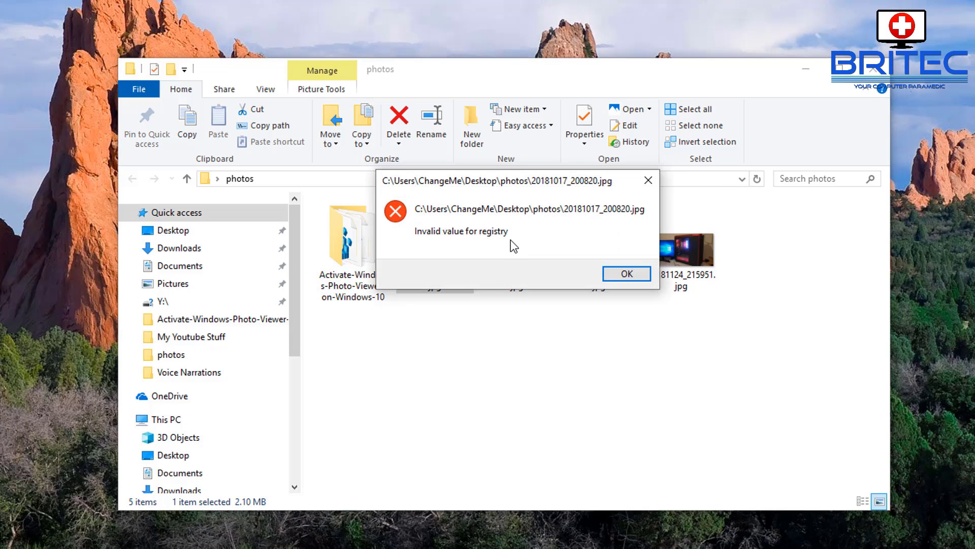
click(627, 274)
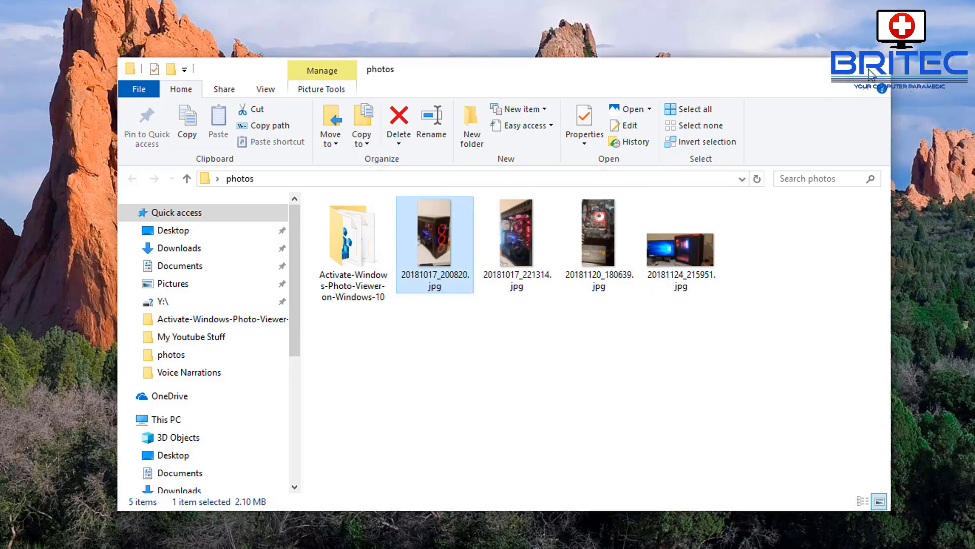
click(869, 71)
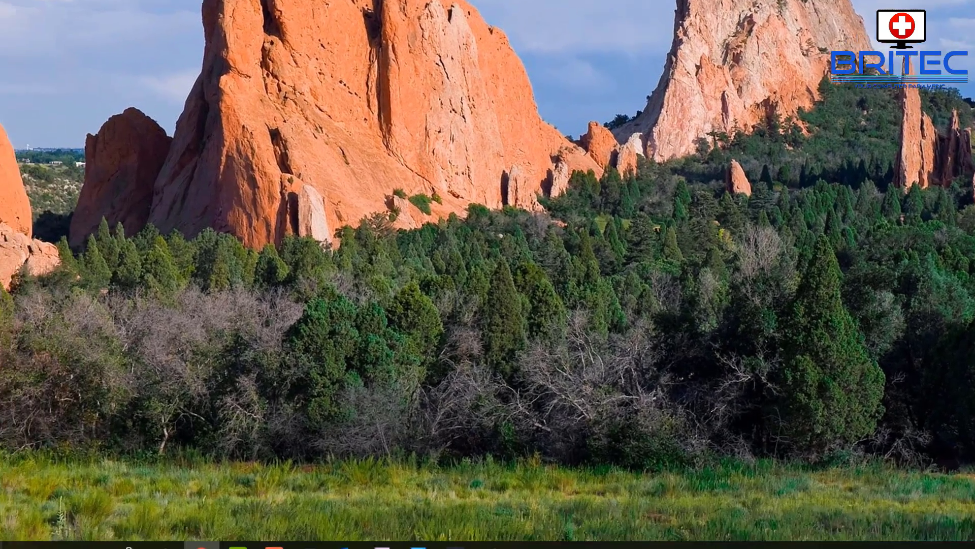
Open Windows Settings and go to Family & other users in the account settings
click(30, 537)
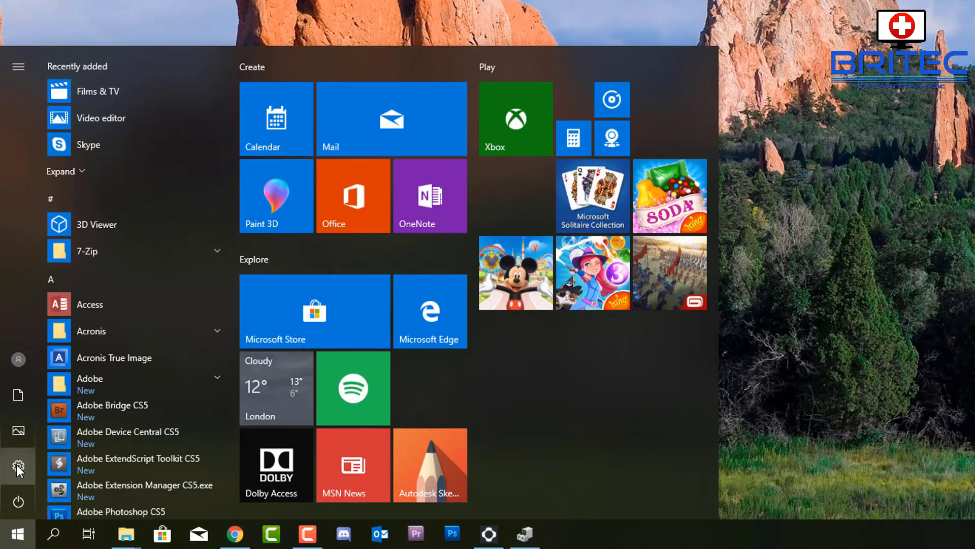
click(18, 466)
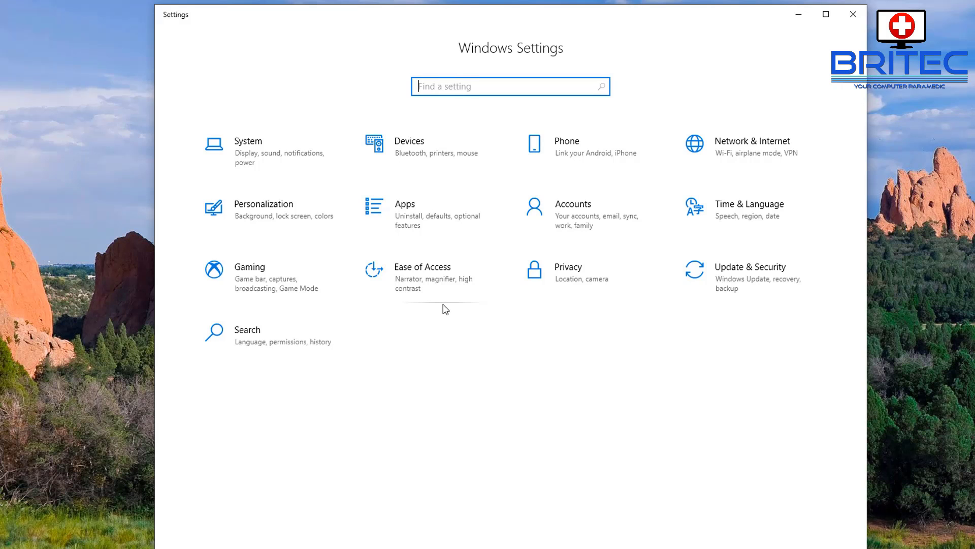
click(536, 222)
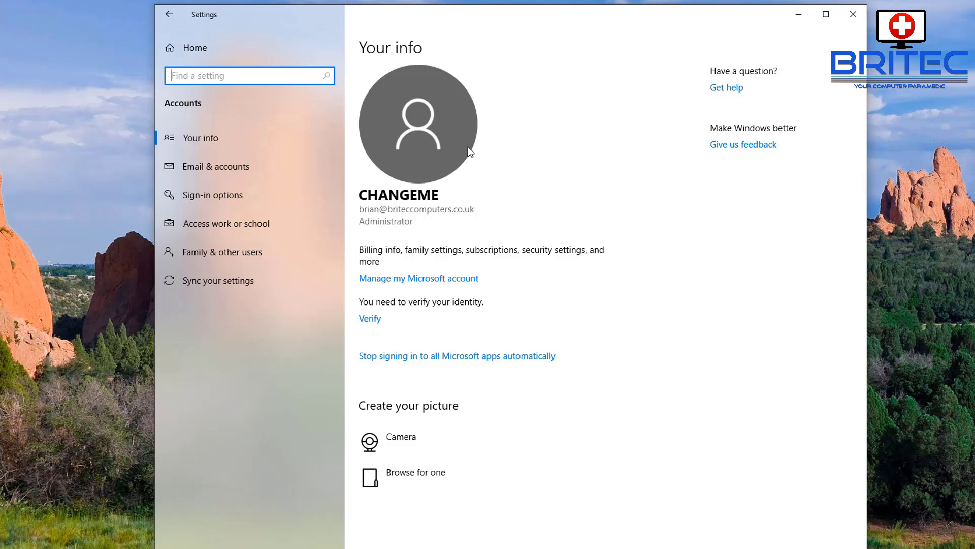
click(230, 248)
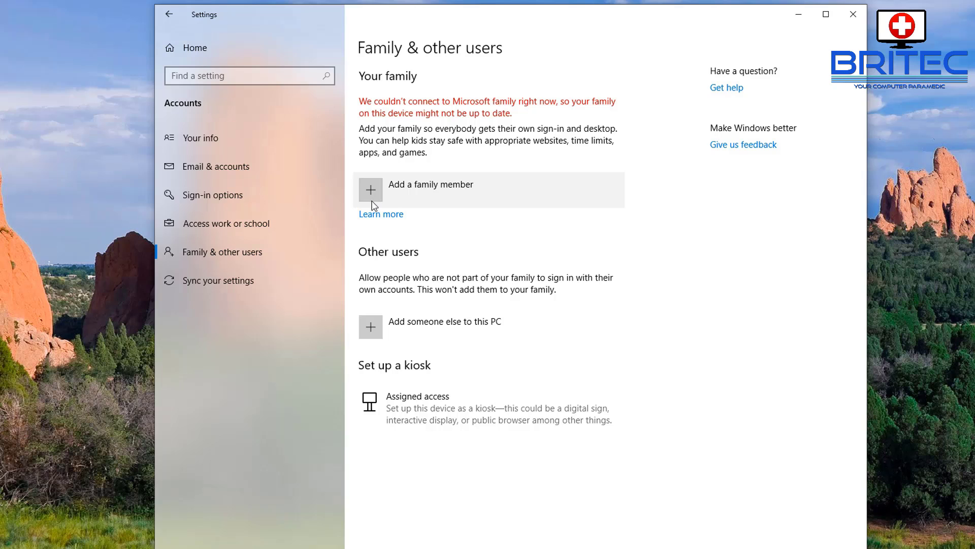
Add another user to this PC as a local account named ItsMe, leaving the password blank
click(374, 328)
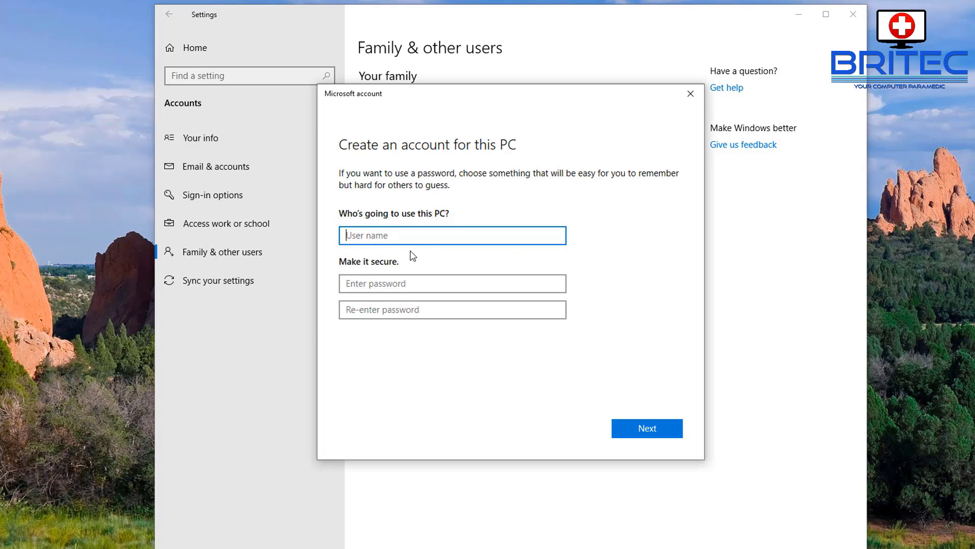
text(l)
text(tsMe)
click(646, 427)
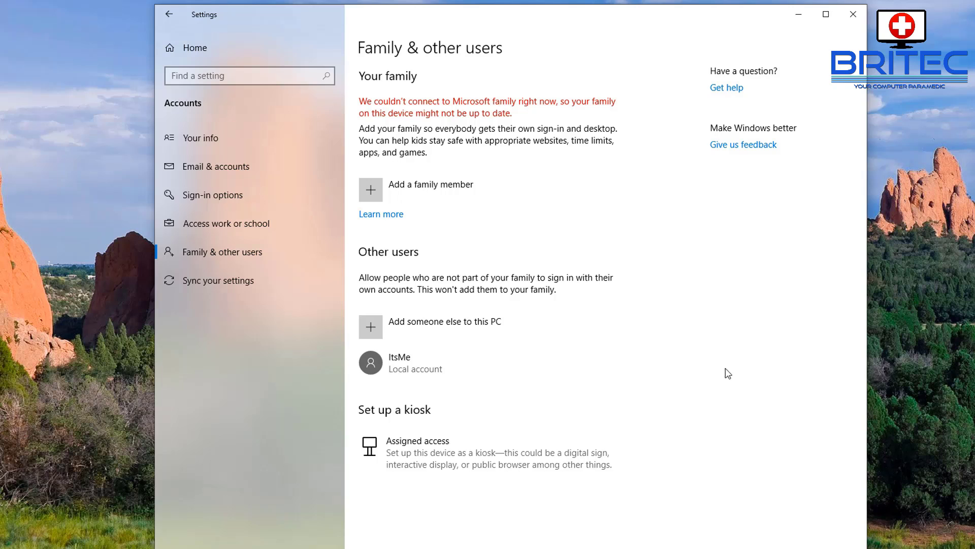
Change the account type of the ItsMe local account to Administrator
click(480, 373)
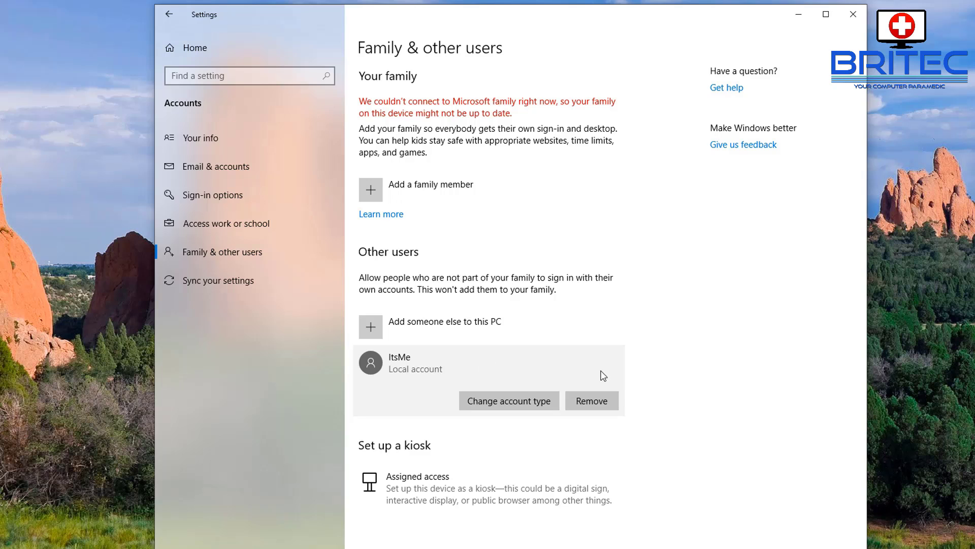
click(522, 395)
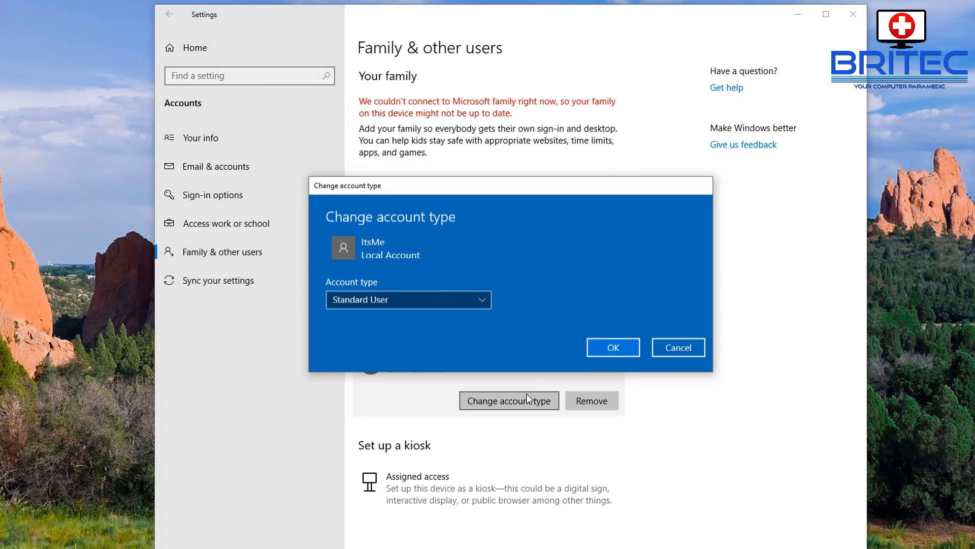
click(486, 303)
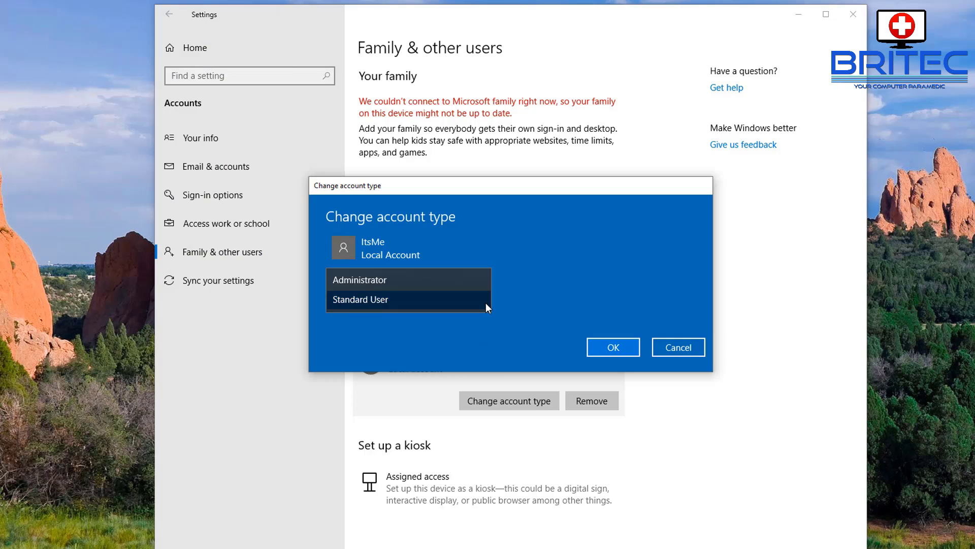
click(420, 278)
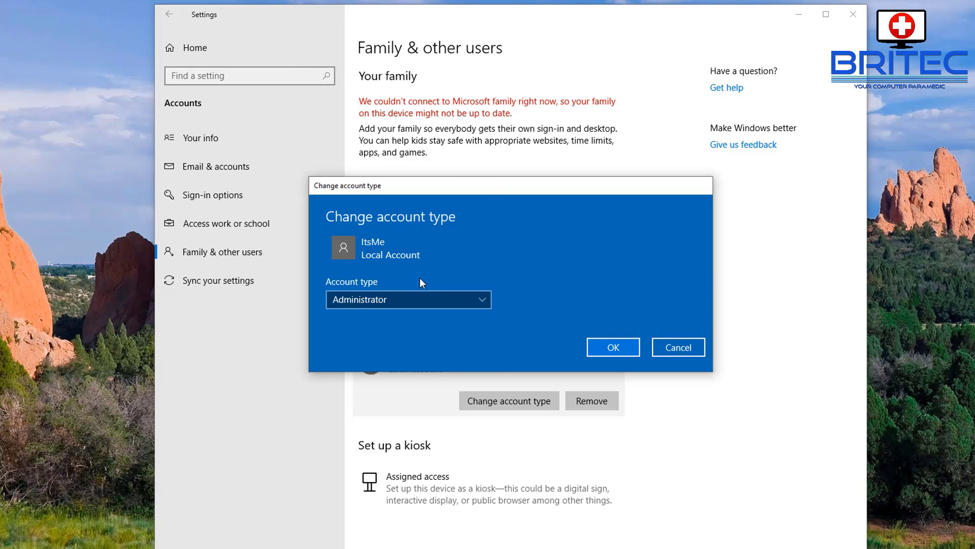
click(614, 350)
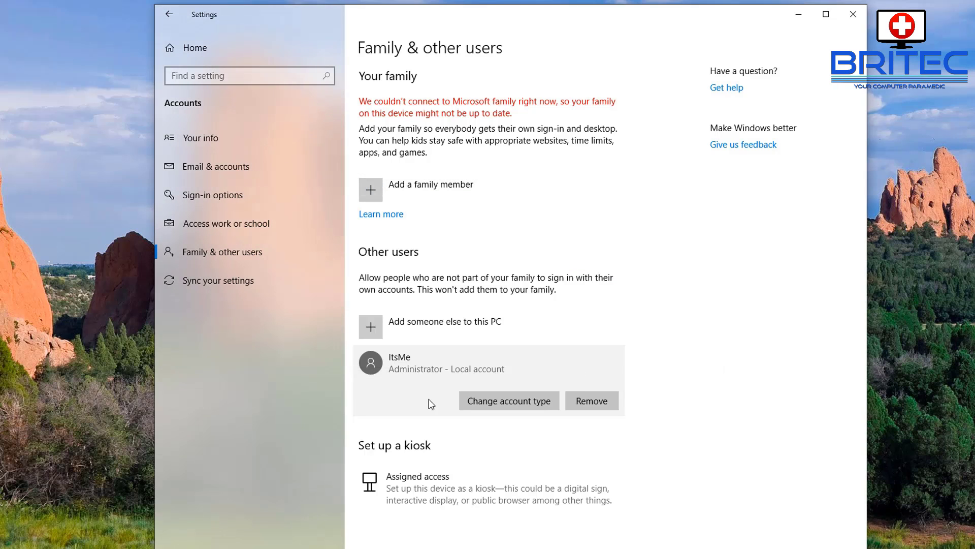
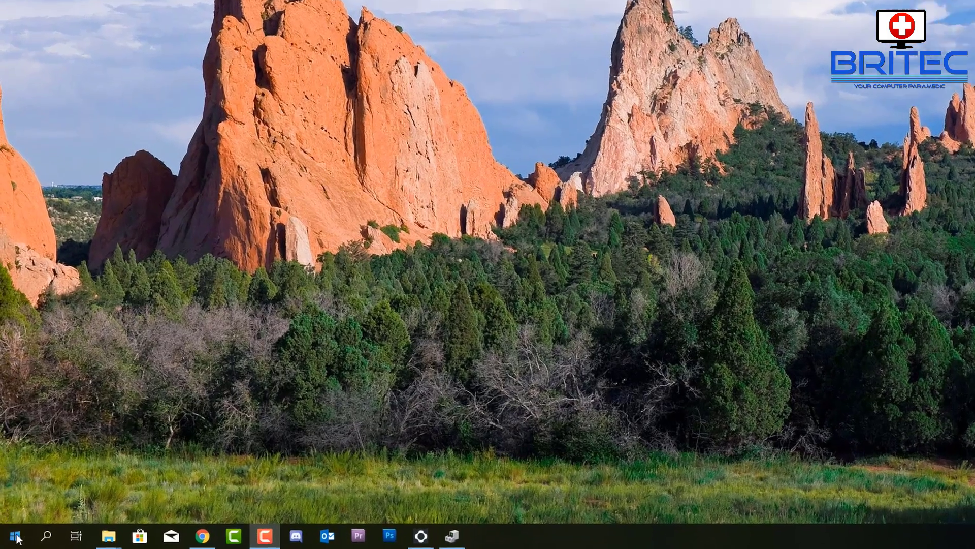
click(12, 538)
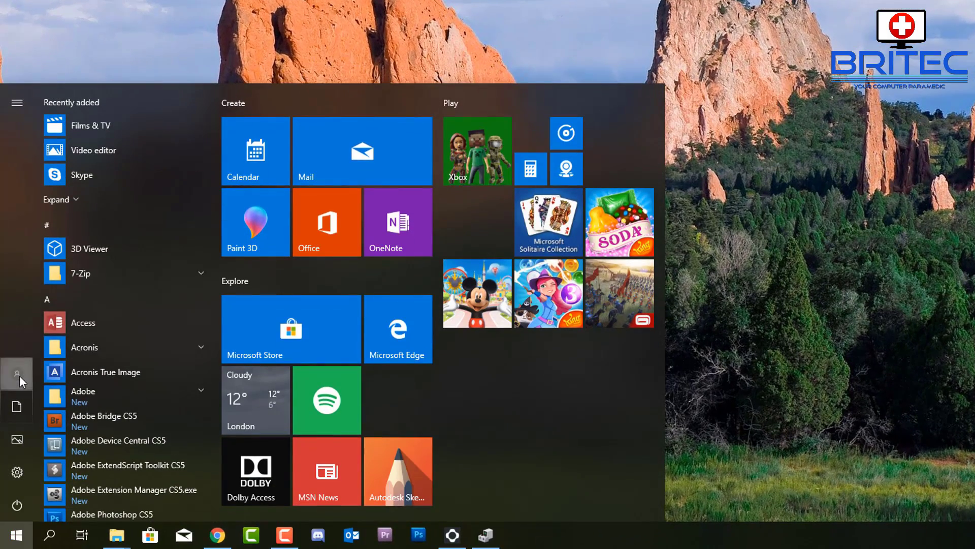
click(20, 376)
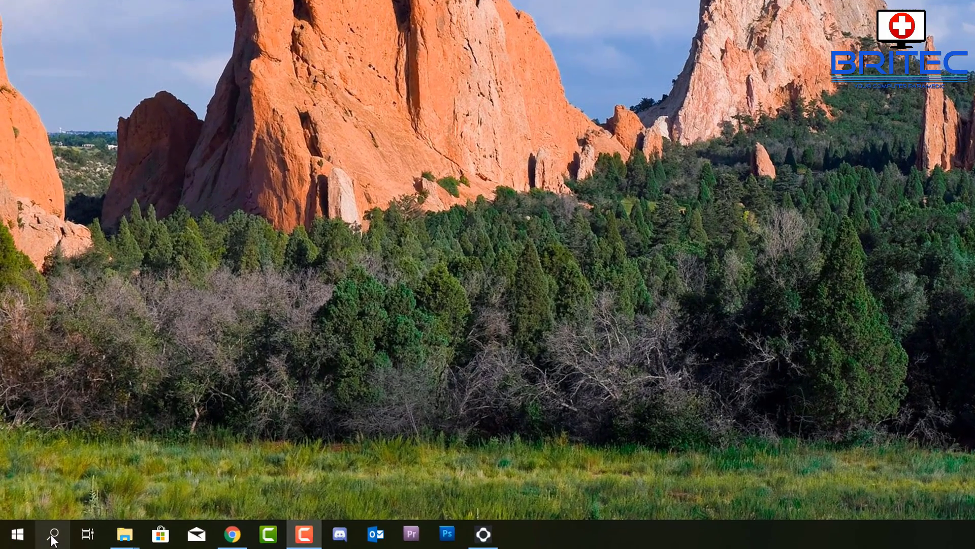
Search Windows for control, open Control Panel and go to Backup and Restore (Windows 7)
click(54, 536)
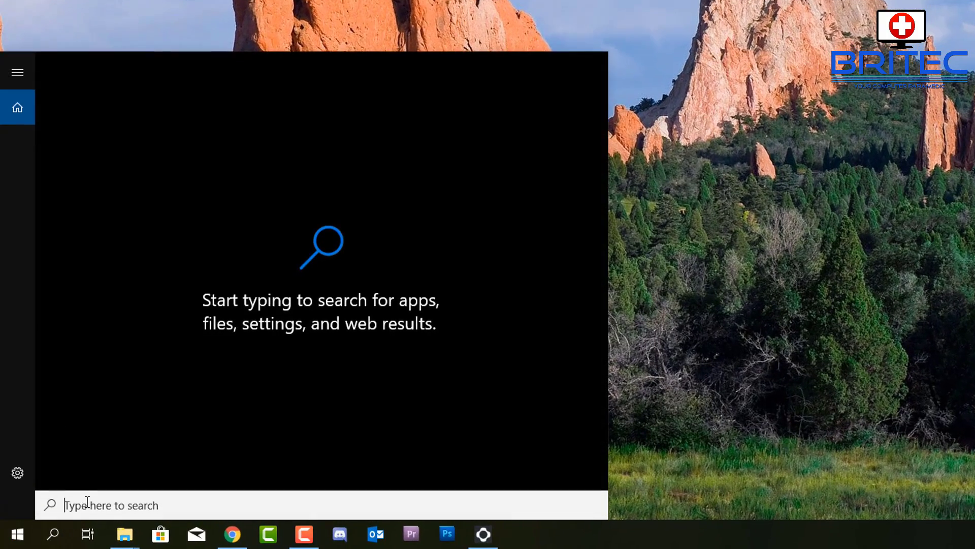
text(control)
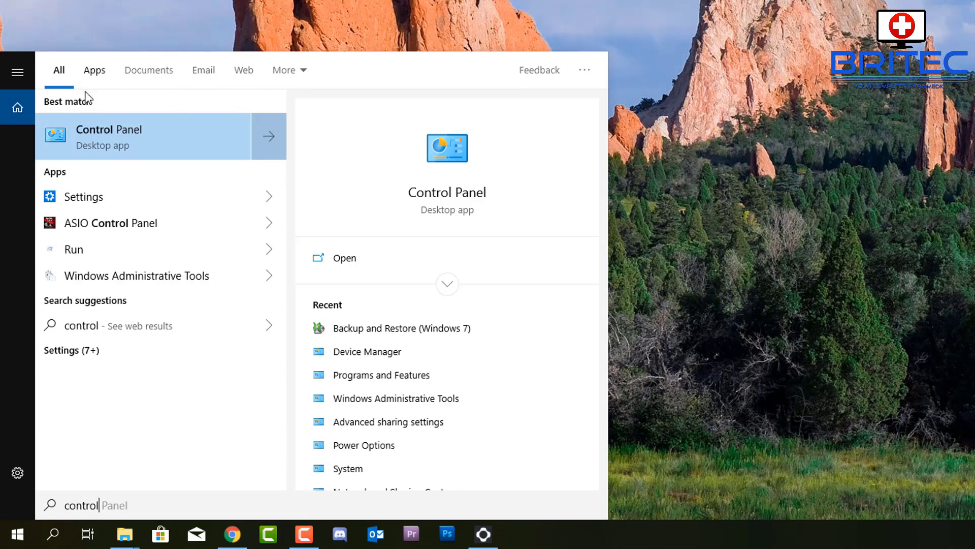
click(121, 148)
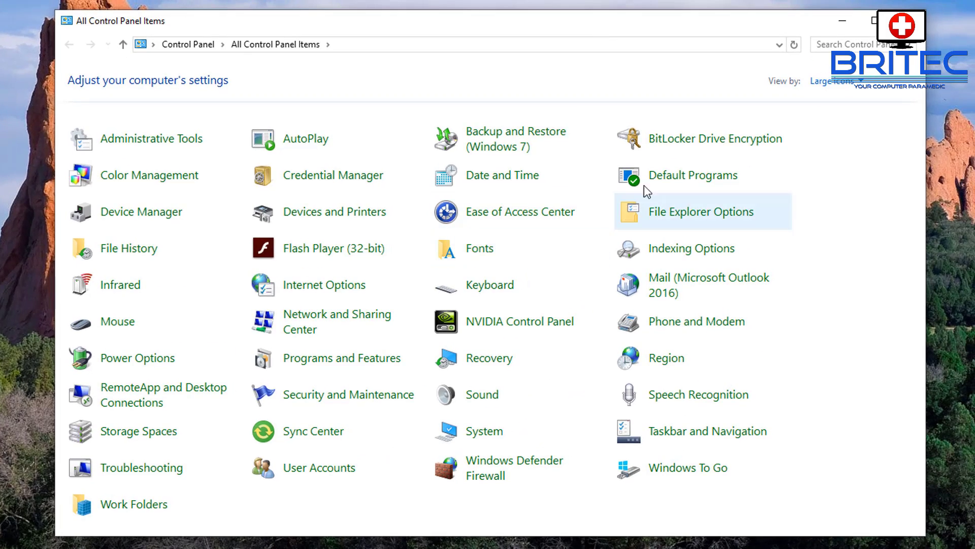
click(483, 146)
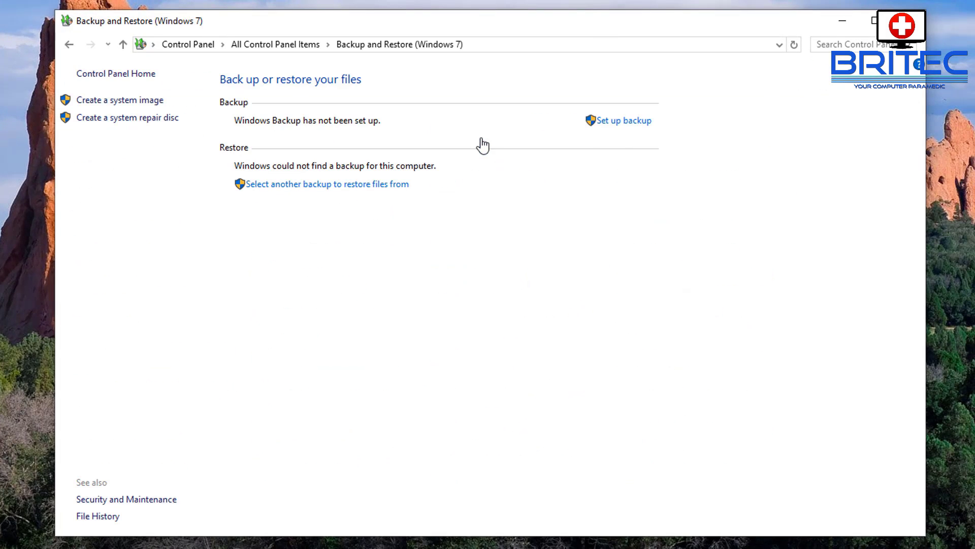
Set up a backup to Backup (E:) with Let me choose, keep the preselected data files, and save the settings and run it
click(637, 121)
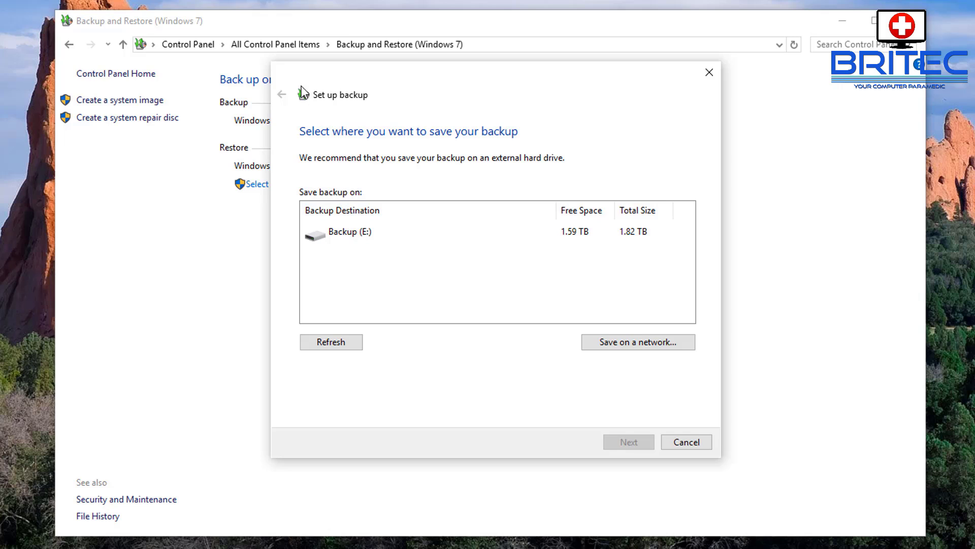
click(342, 242)
click(629, 442)
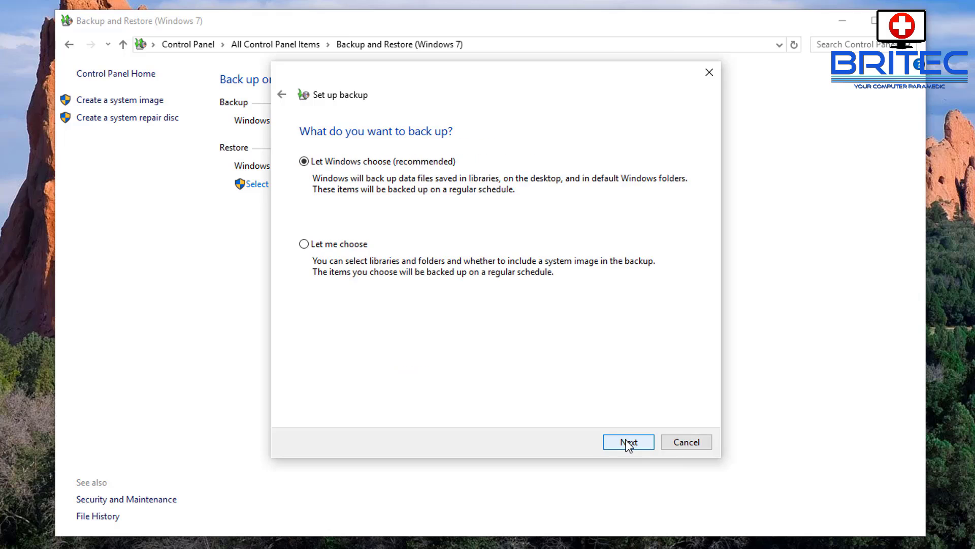
click(304, 245)
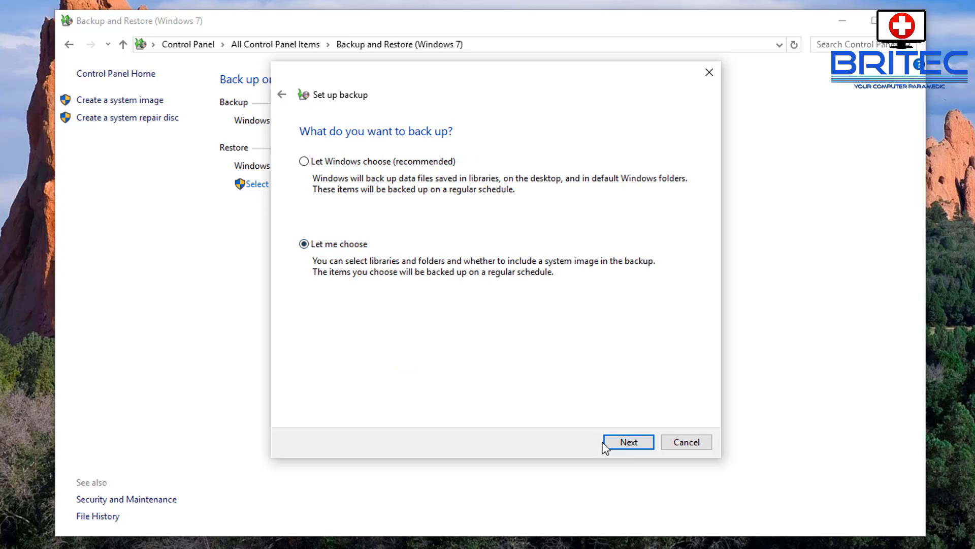
click(628, 442)
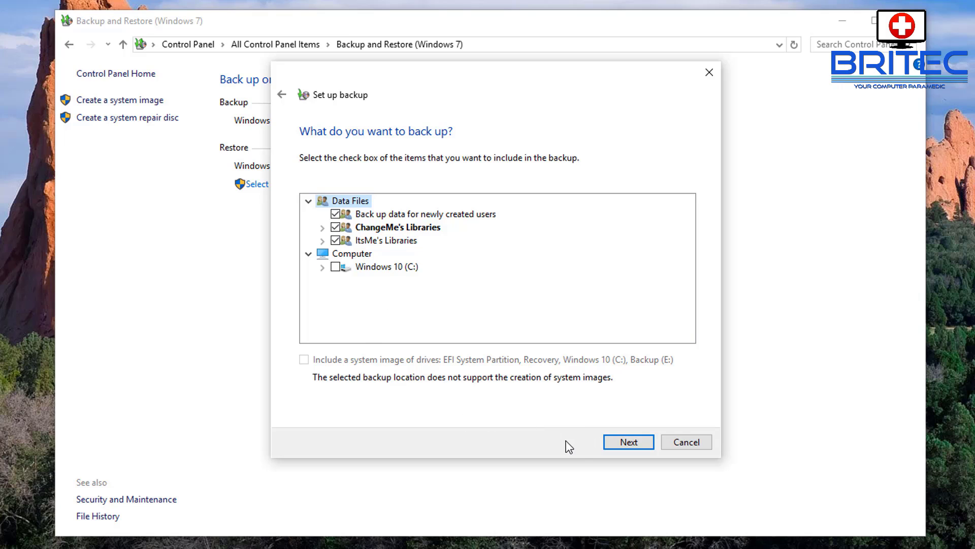
click(629, 442)
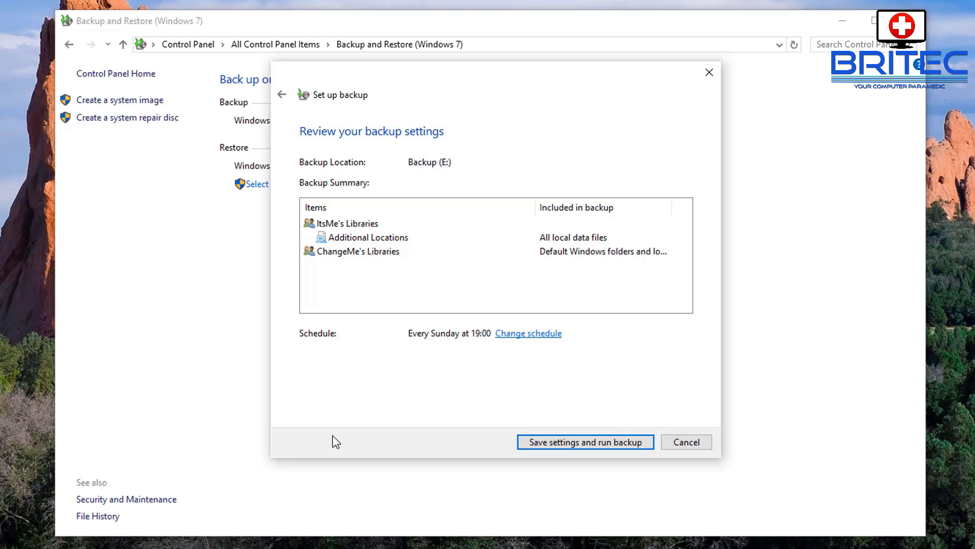
click(575, 445)
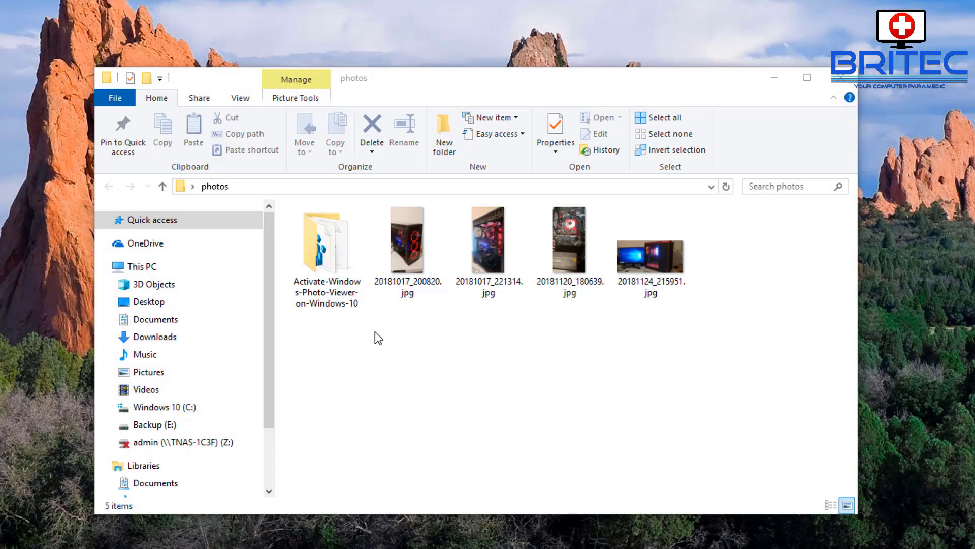
Merge the Activate Windows Photo Viewer on Windows 10 registration file from the Activate-Windows-Photo-Viewer-on-Windows-10 folder into the registry
click(331, 274)
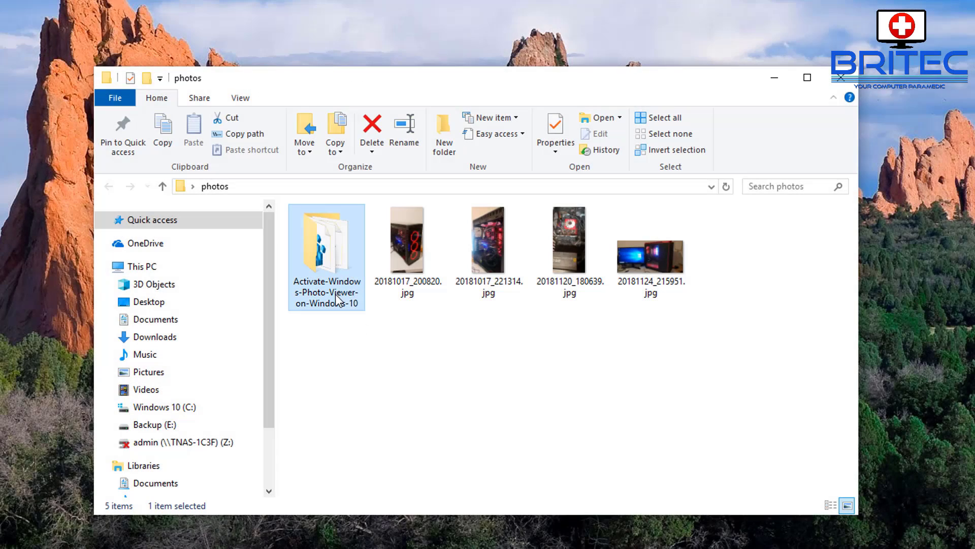
double_click(336, 254)
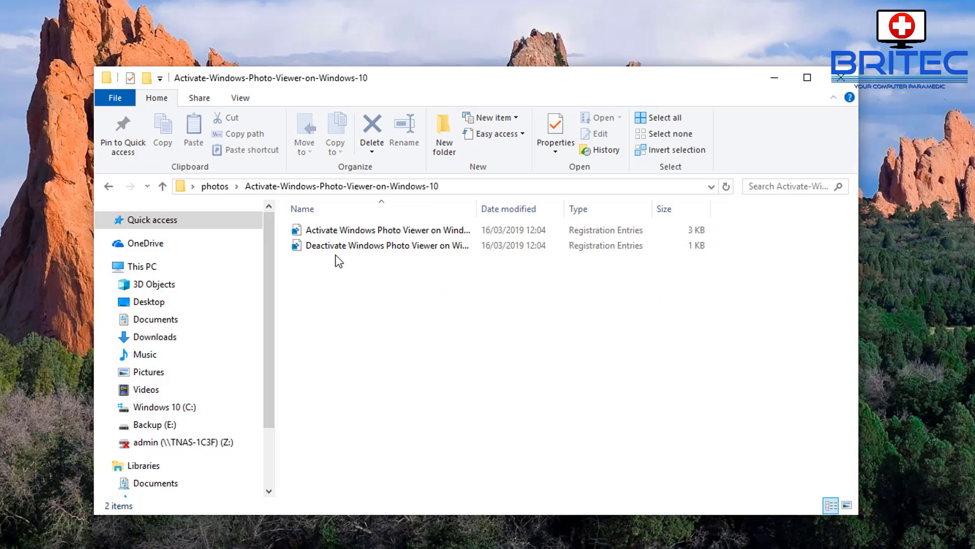
double_click(352, 231)
click(547, 284)
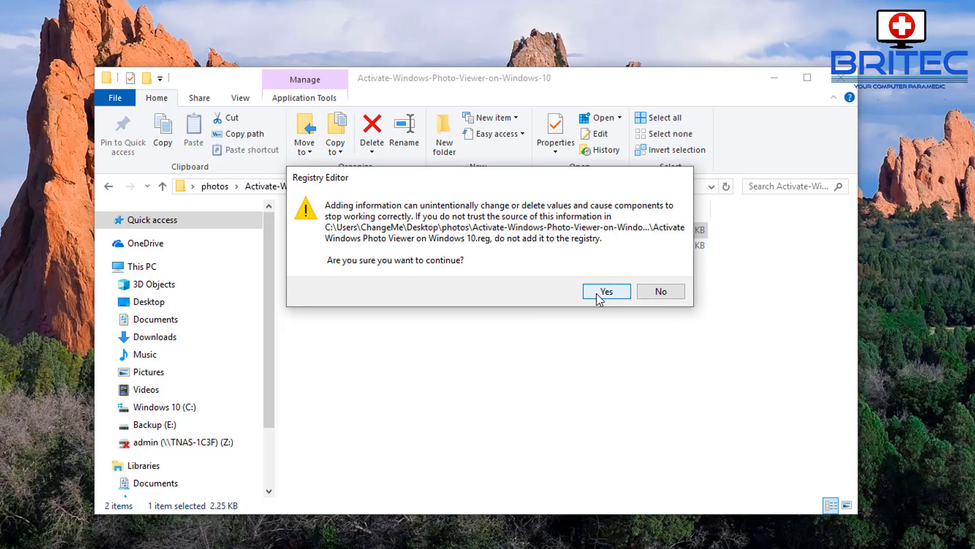
click(598, 293)
click(672, 275)
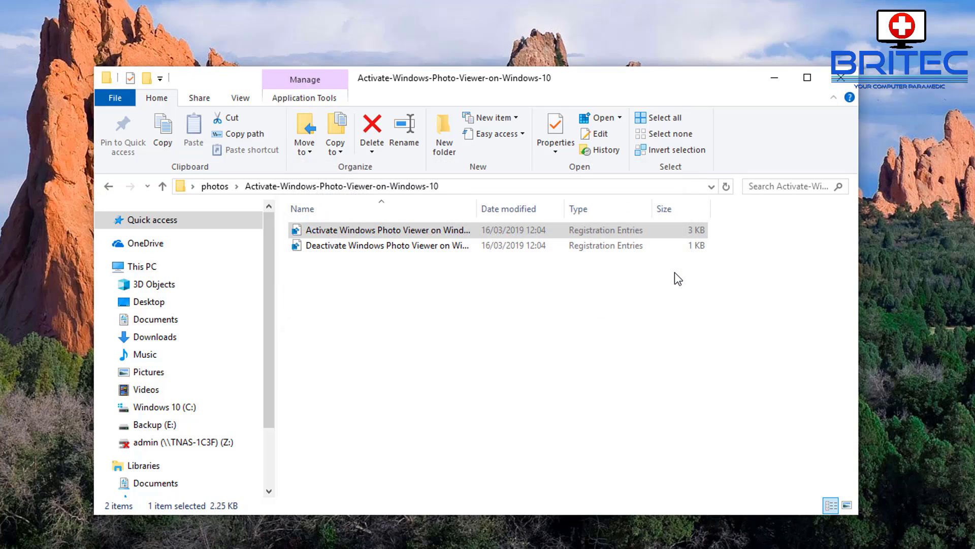
Return to the photos folder and choose another app to open 20181124_215951.jpg with
click(108, 186)
click(638, 261)
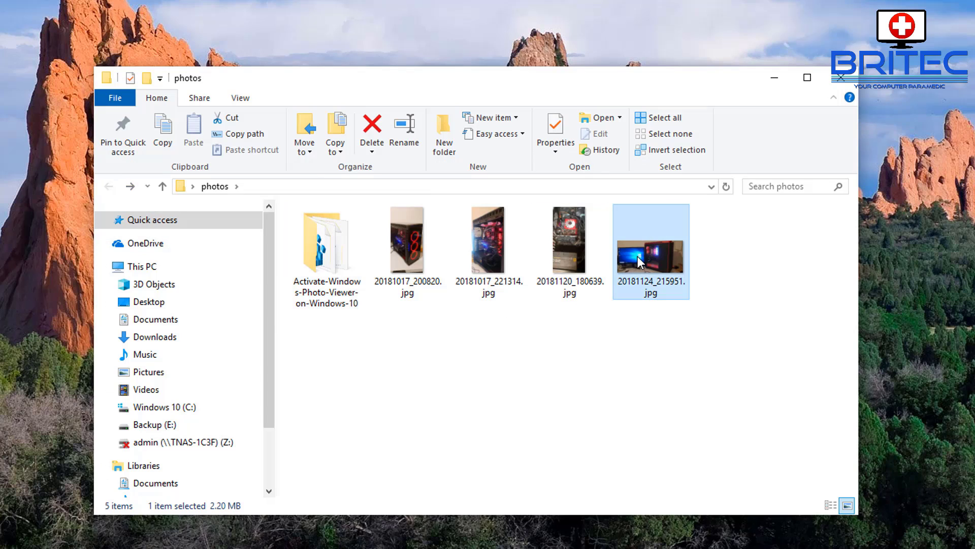
right_click(639, 262)
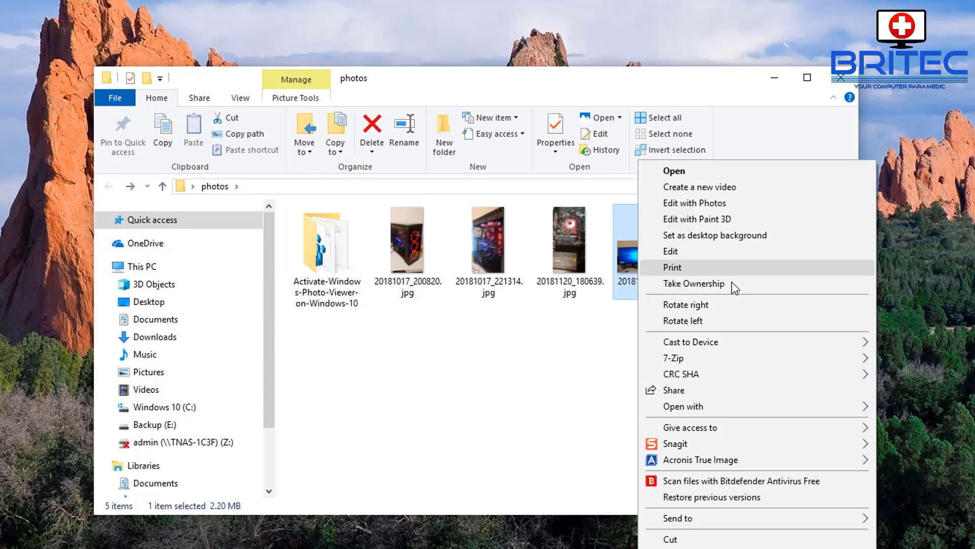
mouse_move(705, 410)
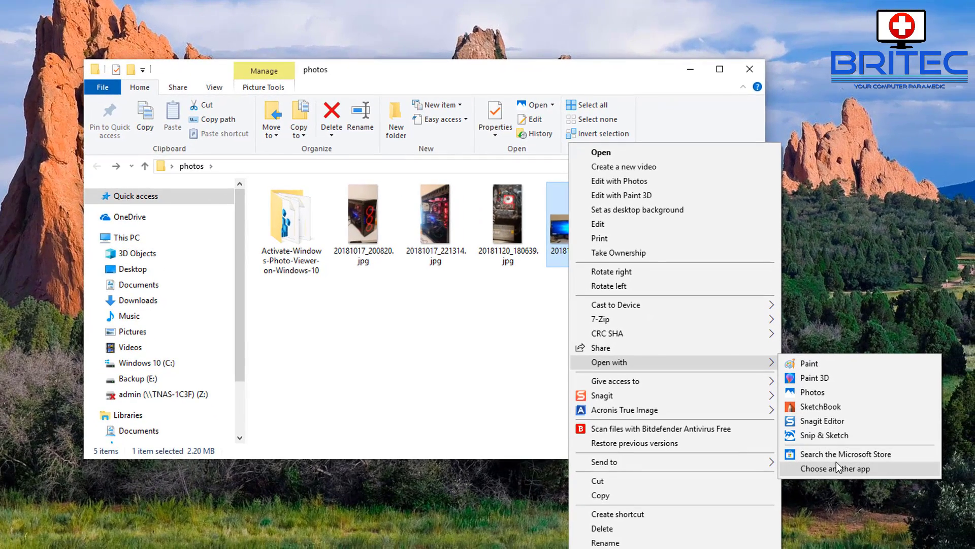
click(837, 468)
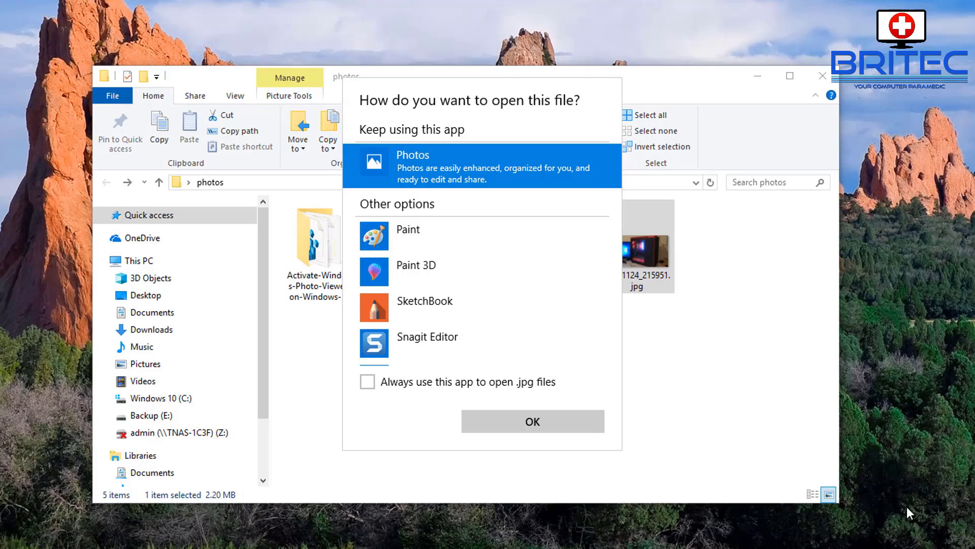
Expand the list to more apps and set Windows Photo Viewer to always open .jpg files
scroll(462, 242, down, 3)
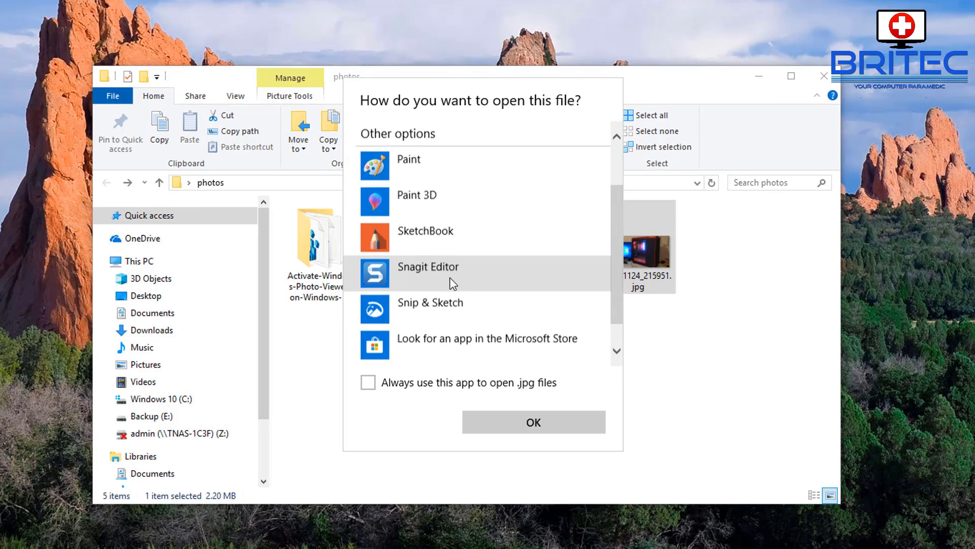
scroll(495, 297, up, 3)
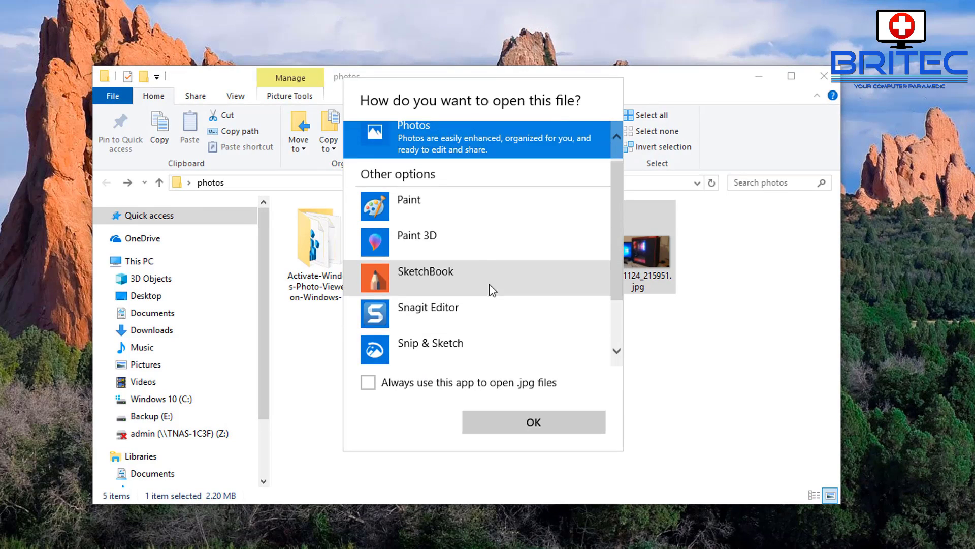
scroll(475, 285, down, 3)
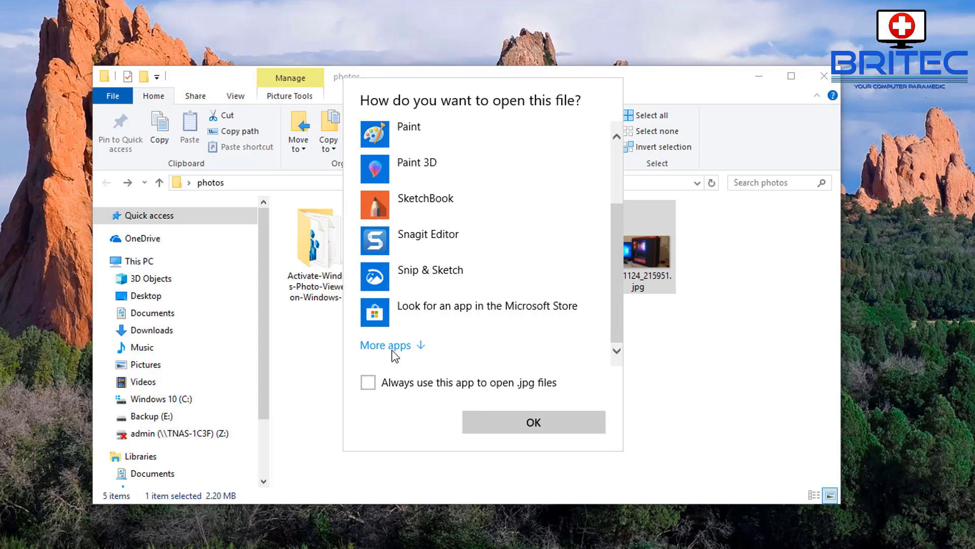
scroll(479, 333, up, 3)
scroll(478, 327, down, 3)
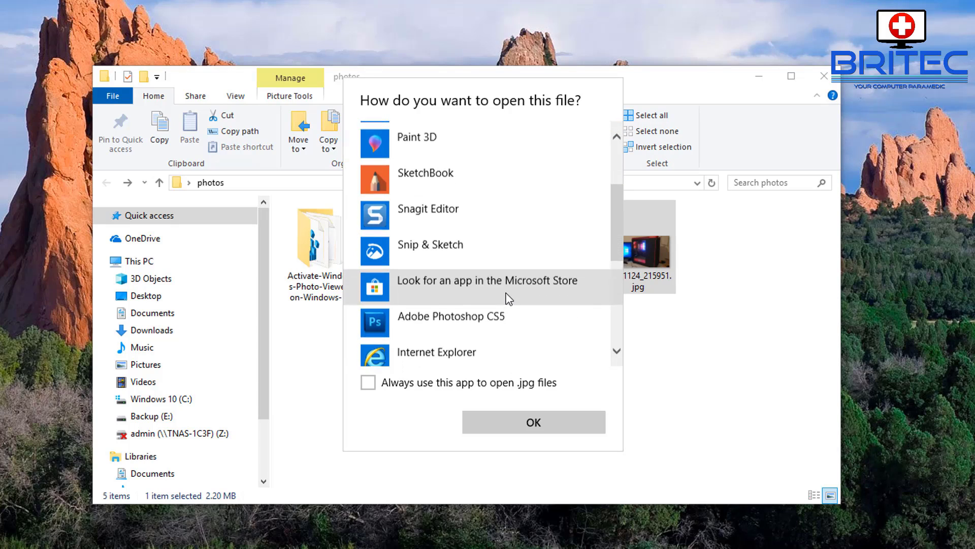
scroll(490, 307, down, 5)
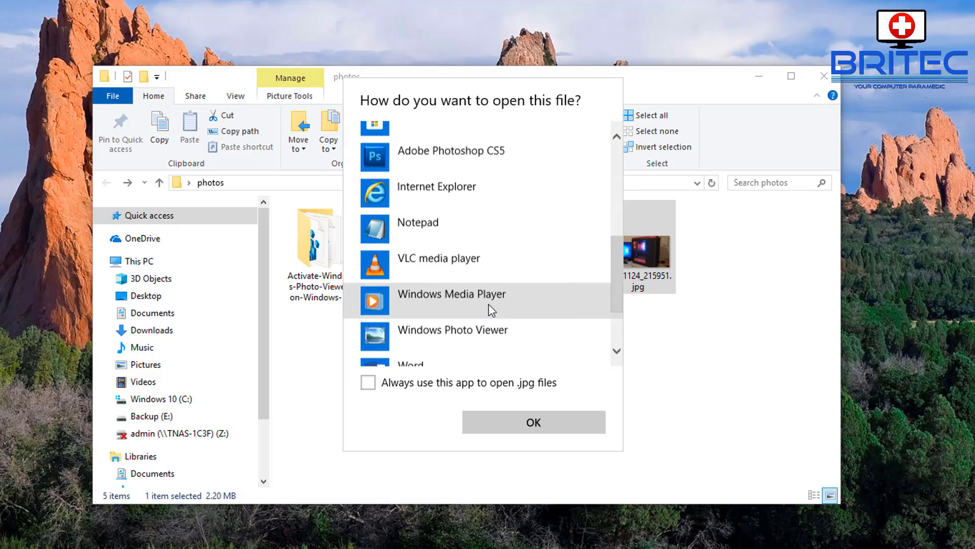
click(369, 383)
click(410, 279)
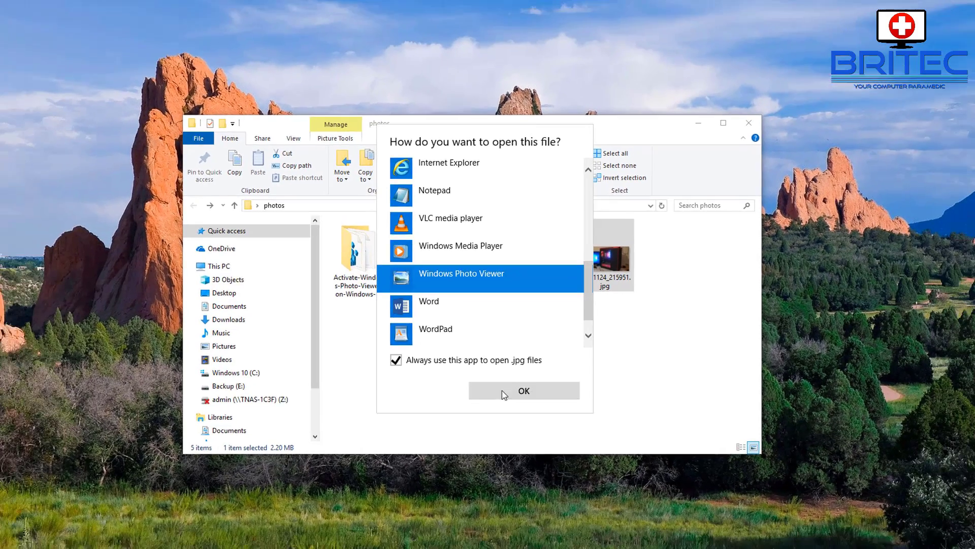
click(502, 390)
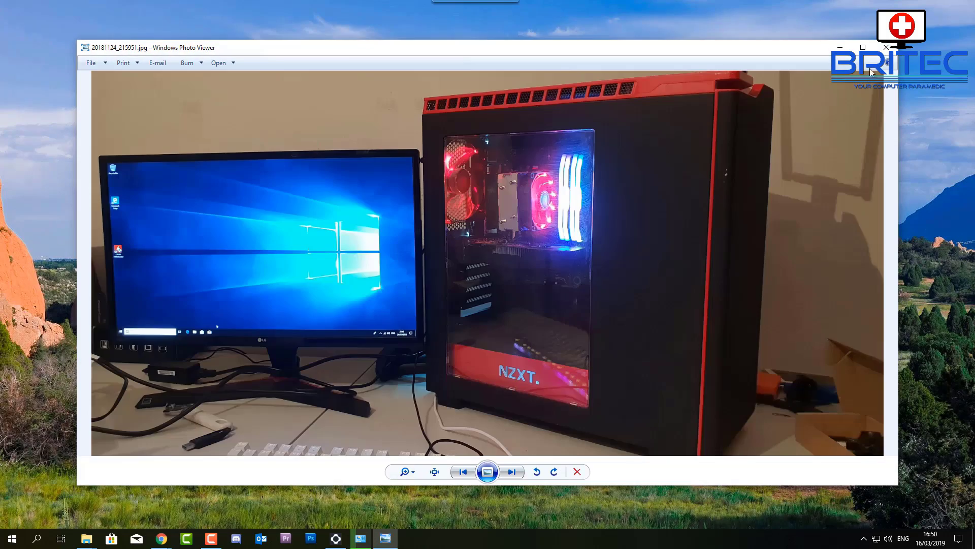
Close the open photo, test opening 20181017_200820.jpg and 20181017_221314.jpg, closing each one, and close the photos folder
click(886, 48)
double_click(430, 261)
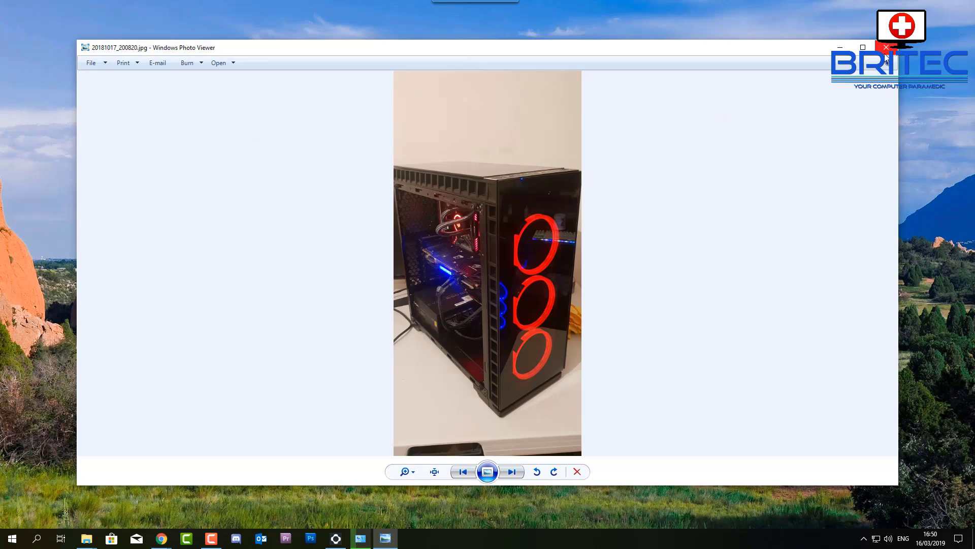
click(886, 49)
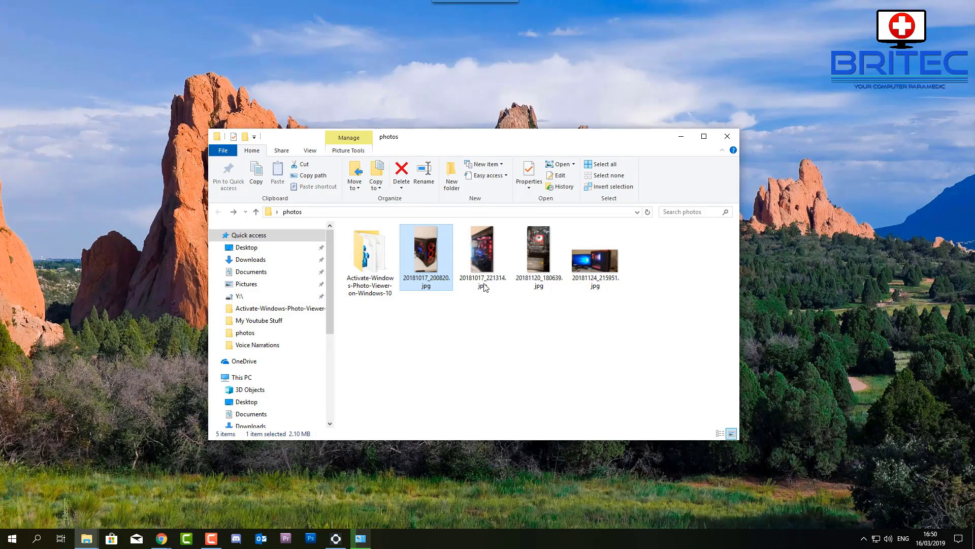
double_click(483, 254)
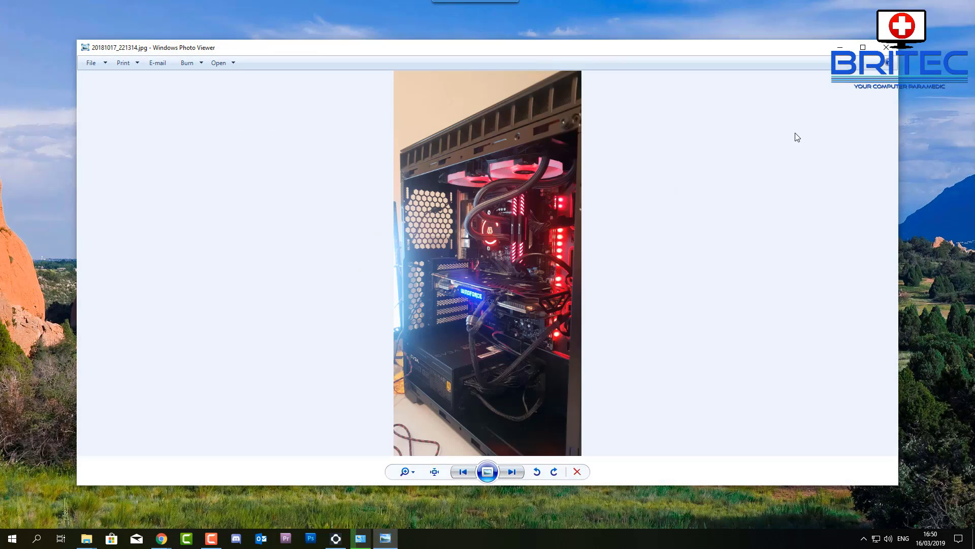
click(886, 49)
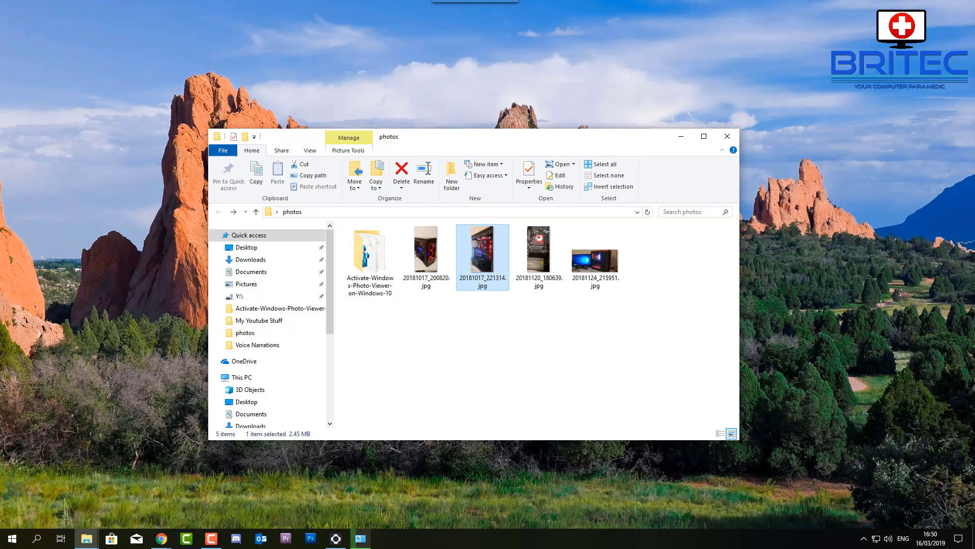
click(725, 132)
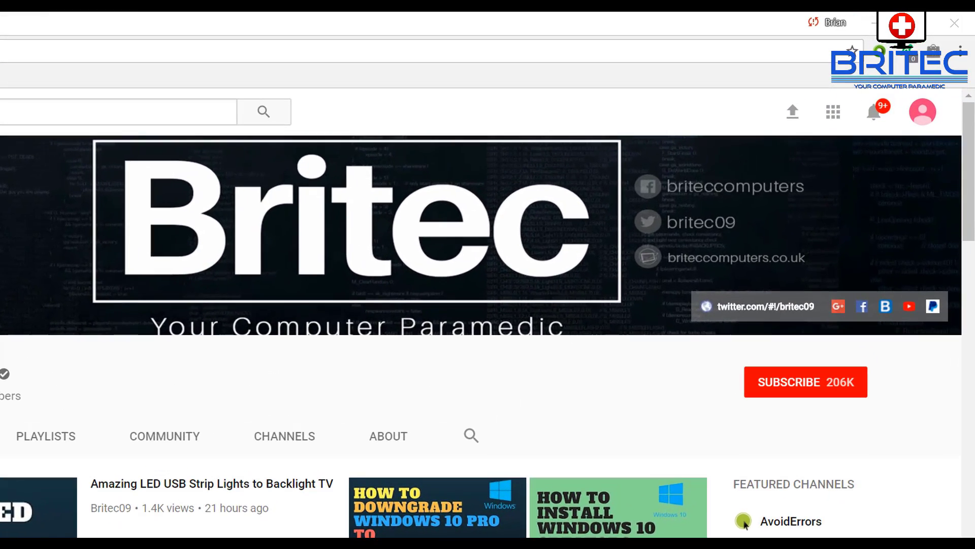
Switch to the browser and subscribe to the Britec channel on YouTube
click(817, 391)
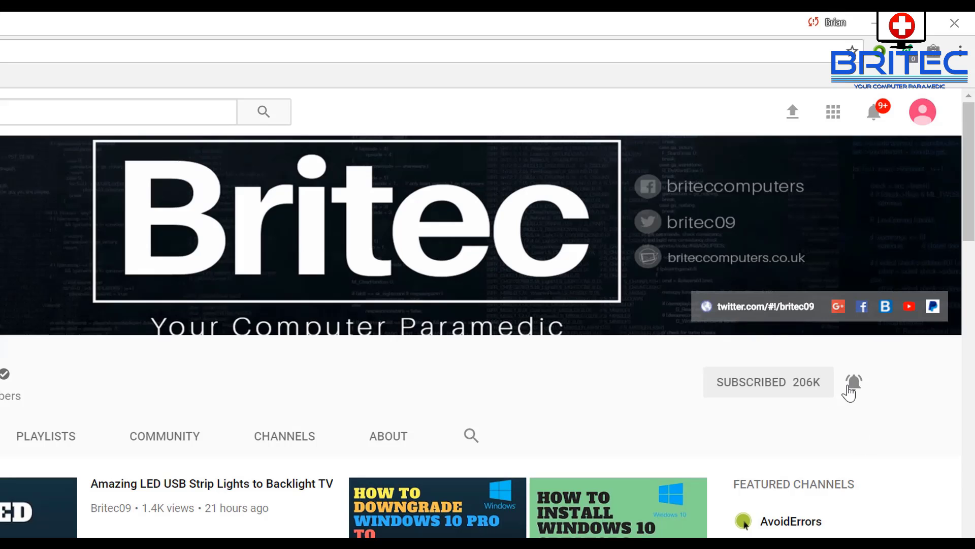